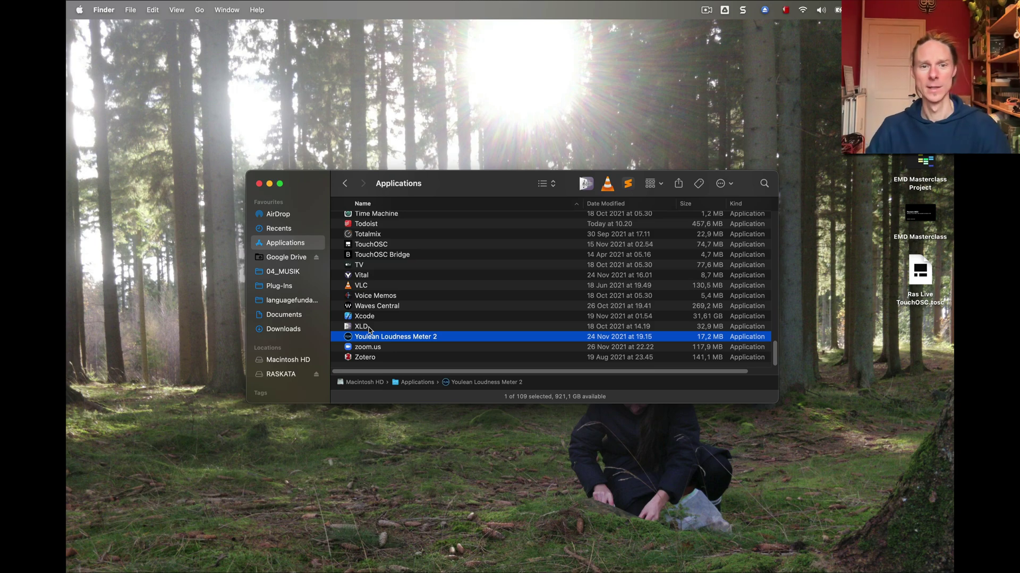
- Select XLD in the Finder Applications folder and launch it
left_click(366, 327)
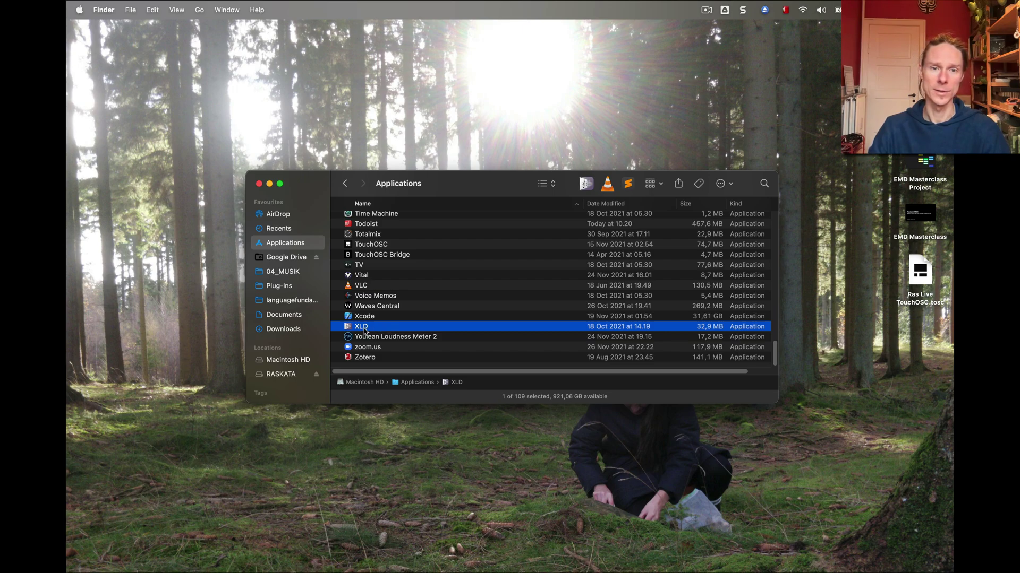
double_click(364, 329)
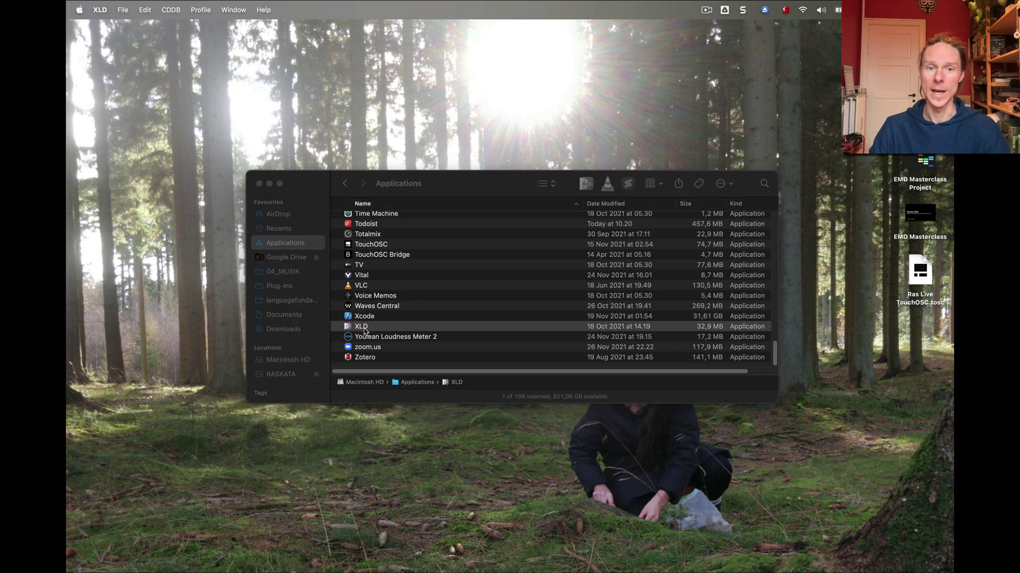
- In XLD Preferences' General settings, change the output format from AIFF to WAV
left_click(100, 10)
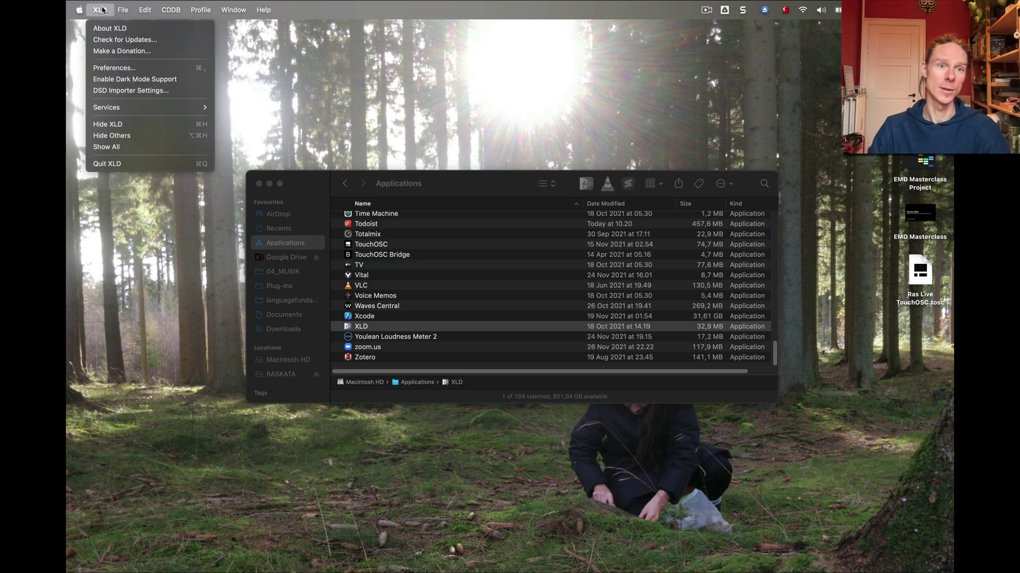
left_click(114, 69)
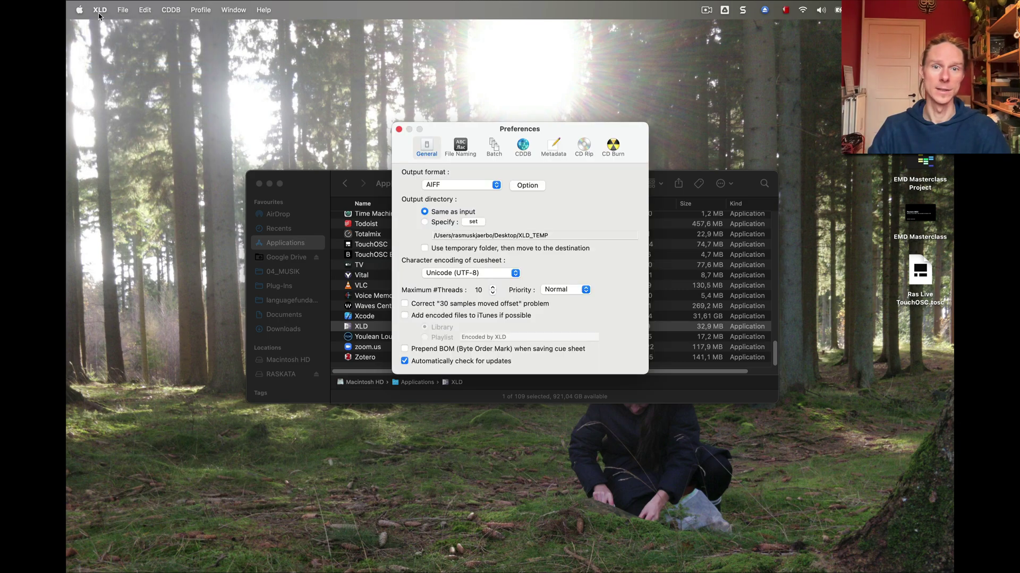
left_click(431, 152)
left_click(449, 187)
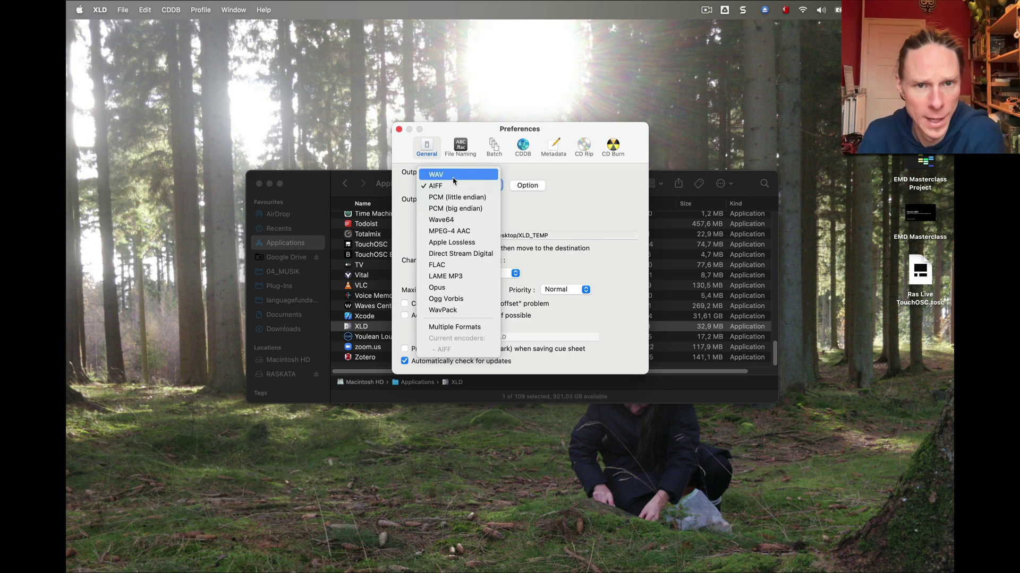
left_click(446, 189)
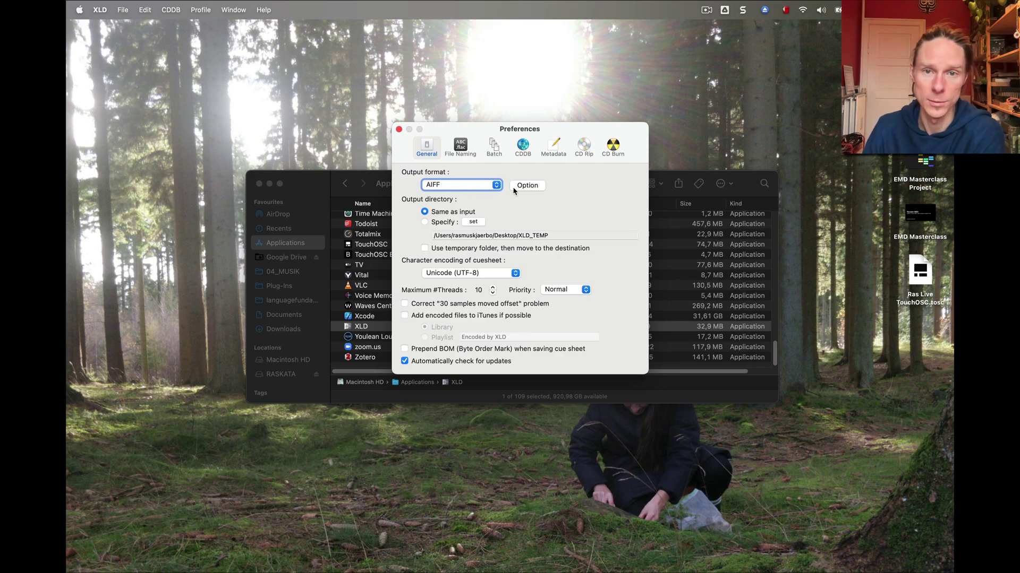
left_click(484, 190)
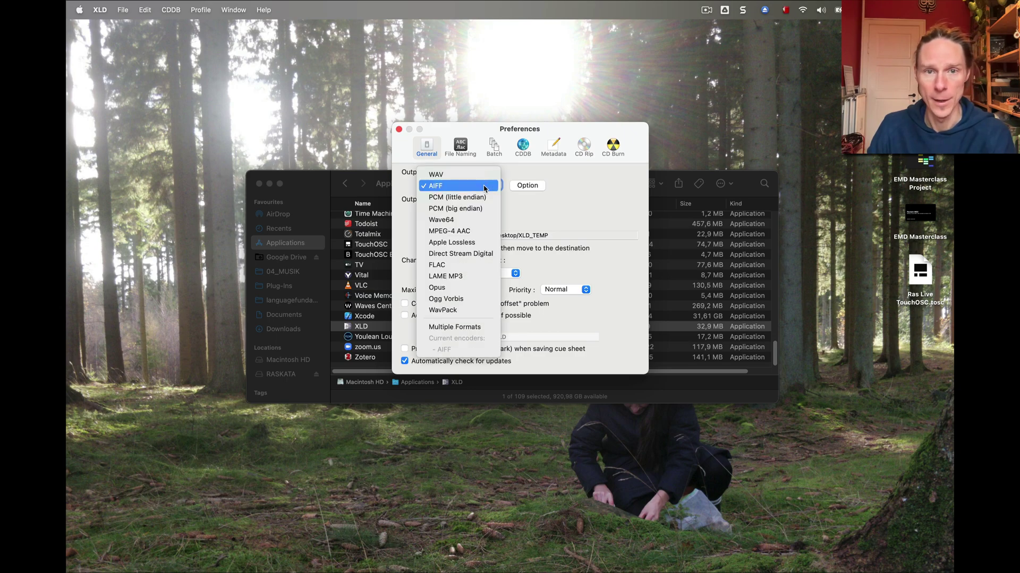
left_click(469, 180)
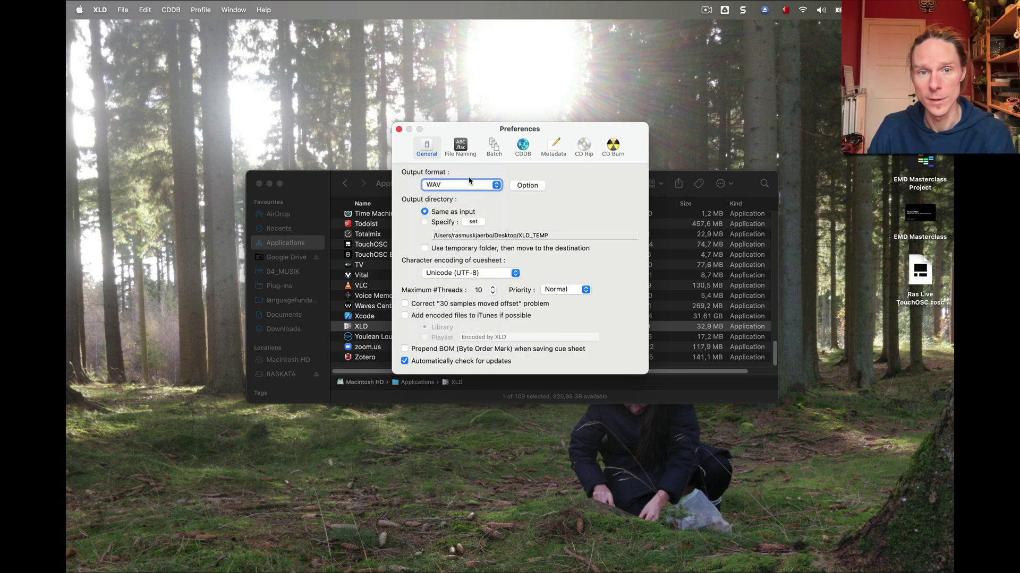
left_click(463, 189)
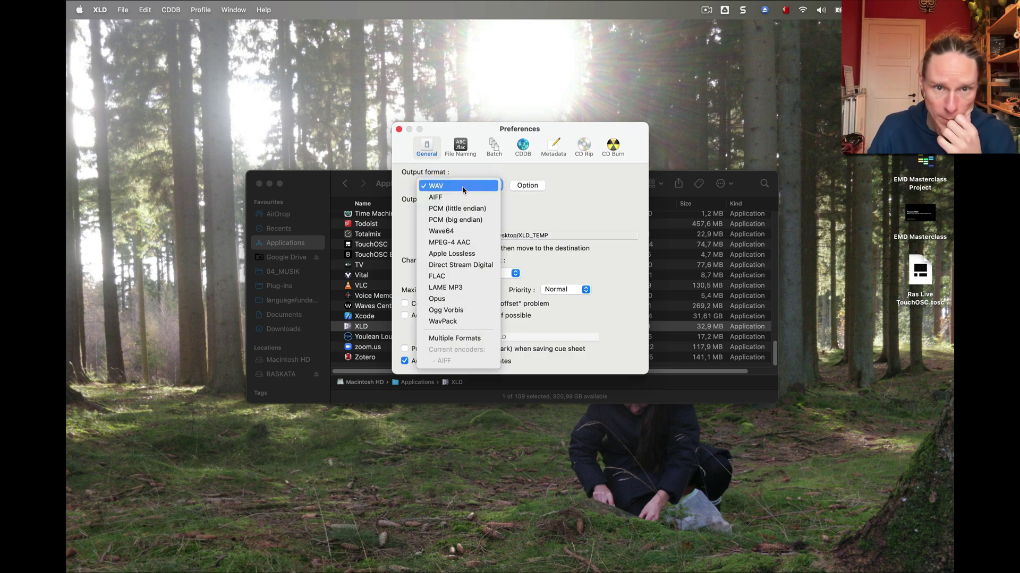
- Choose LAME MP3 output and raise its target quality toward 260 kbps
left_click(459, 288)
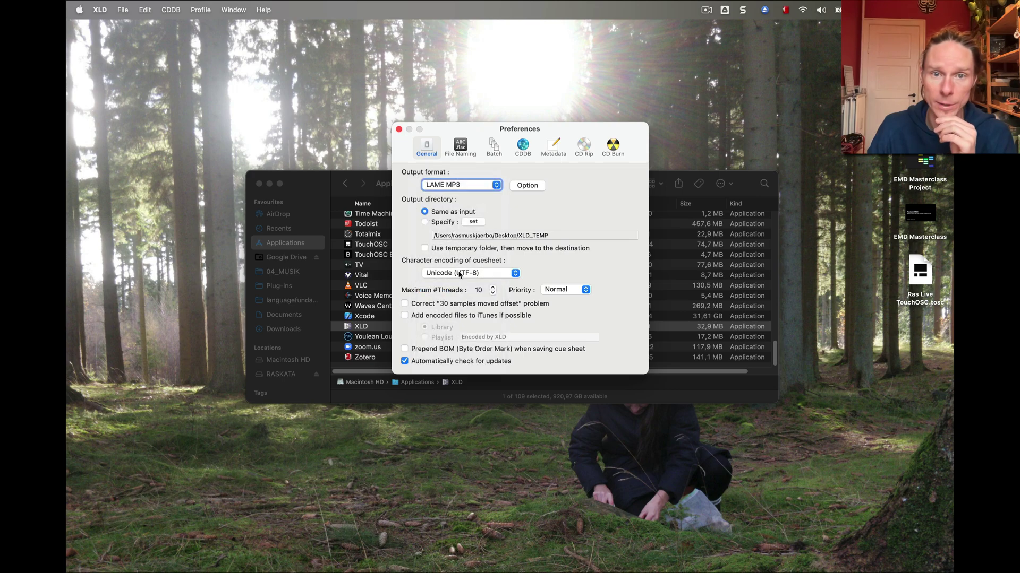
left_click(529, 187)
left_click_drag(521, 286, 600, 287)
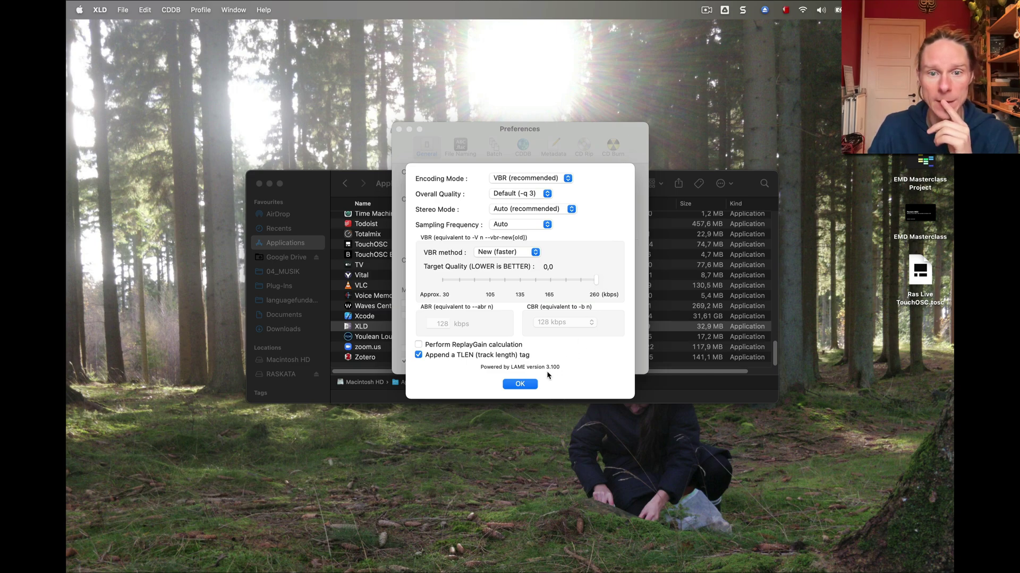
left_click(528, 385)
- Switch the output format back to AIFF with output directory 'Same as input'
left_click(467, 188)
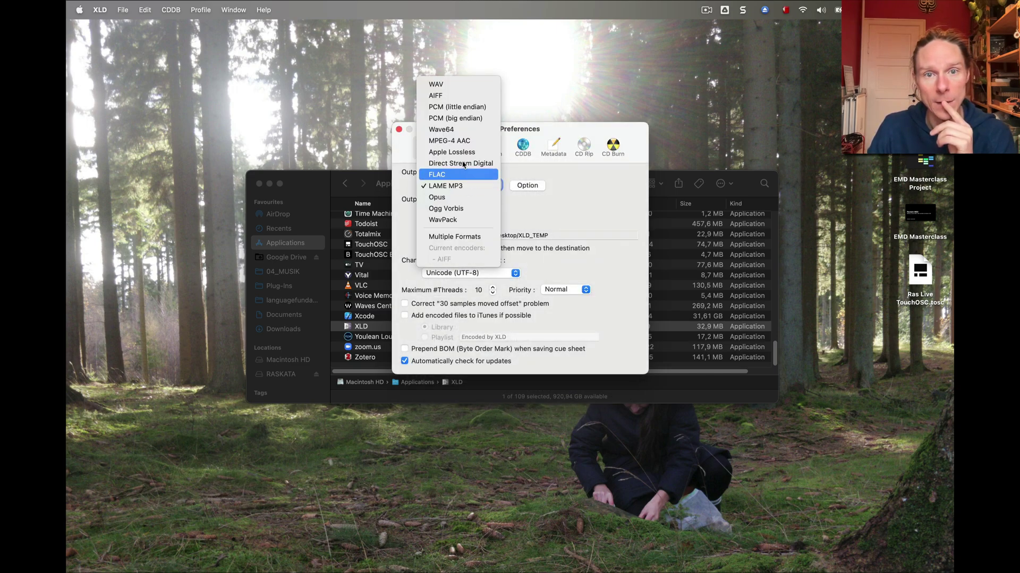
left_click(458, 100)
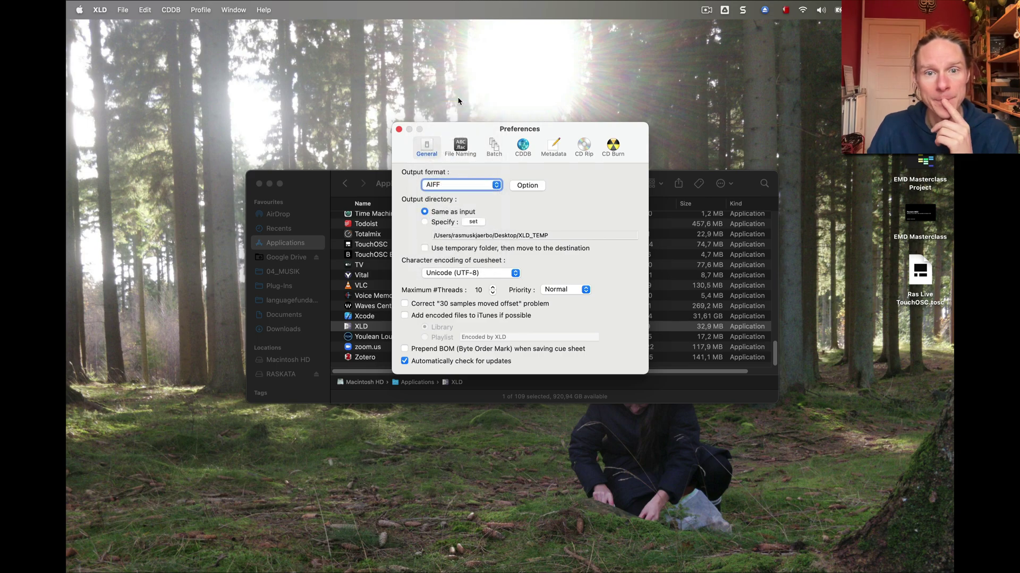
left_click(426, 223)
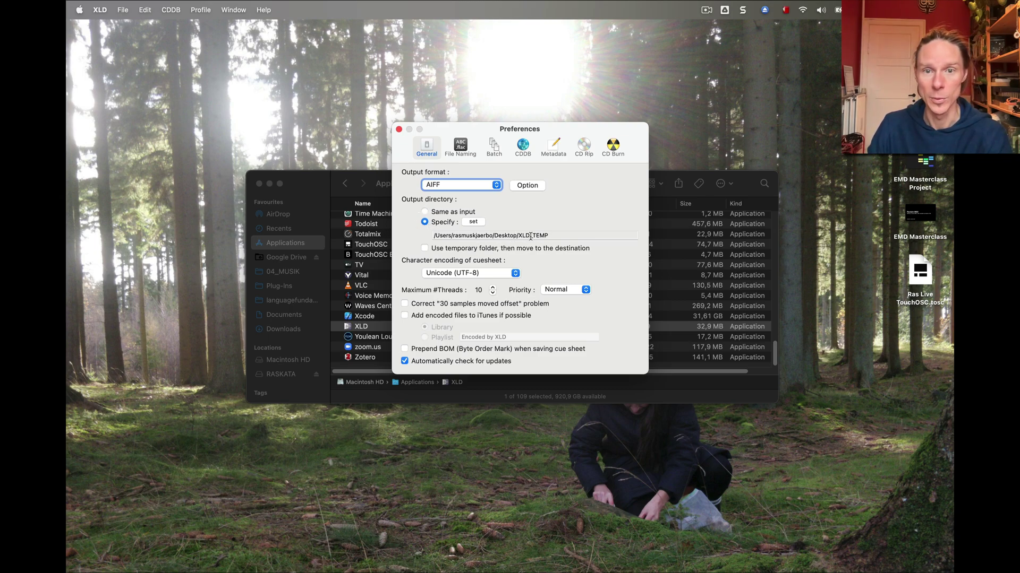
left_click(425, 211)
- Close XLD Preferences and open the Ta-ku album folder on the Desktop in Finder
left_click(398, 130)
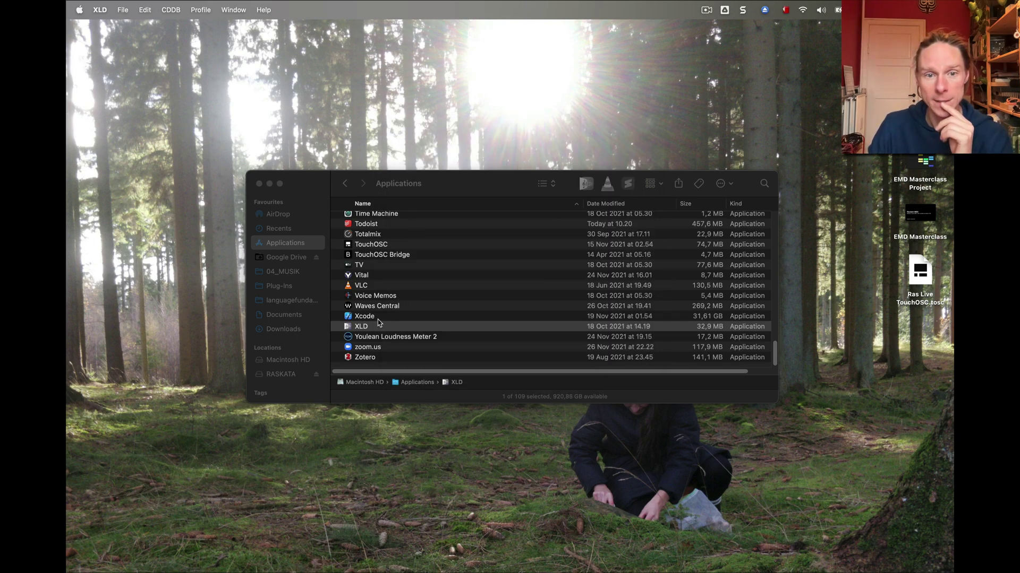
mouse_move(502, 565)
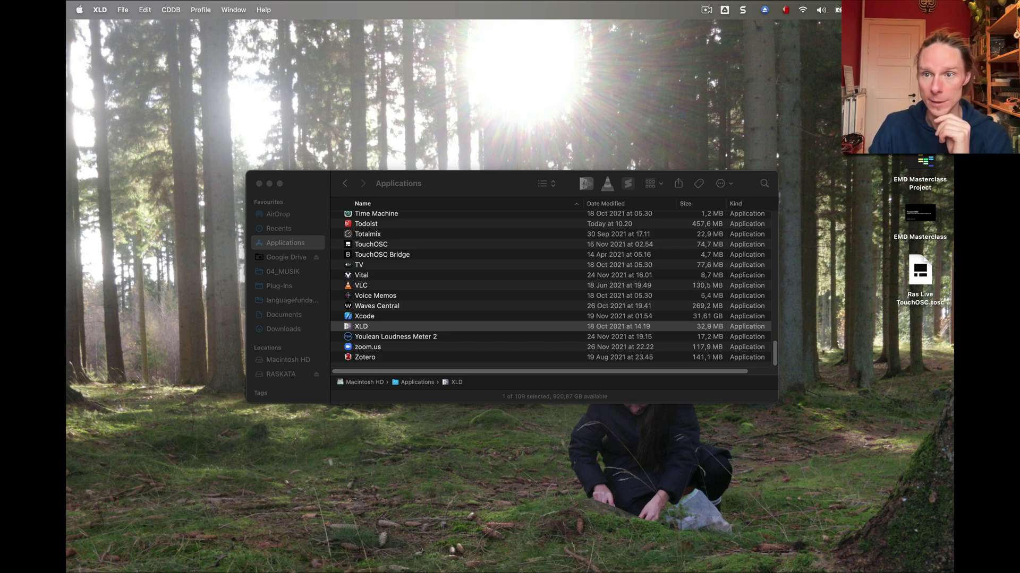
key("super+Tab")
key("super+n")
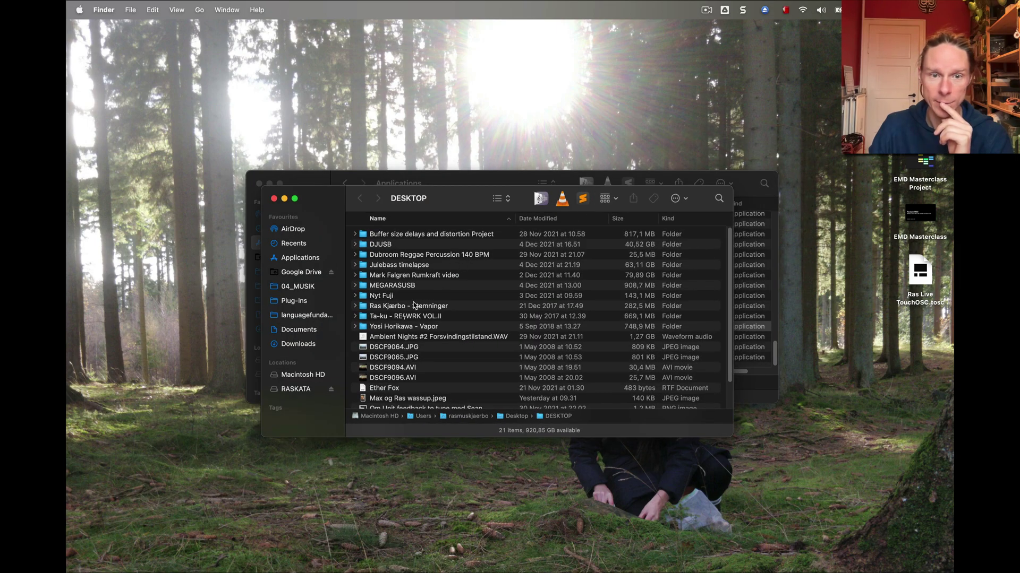
double_click(405, 317)
- Convert '01 I Love Beyonce.wav' to AIFF with XLD, allowing Desktop access
left_click_drag(443, 200, 627, 61)
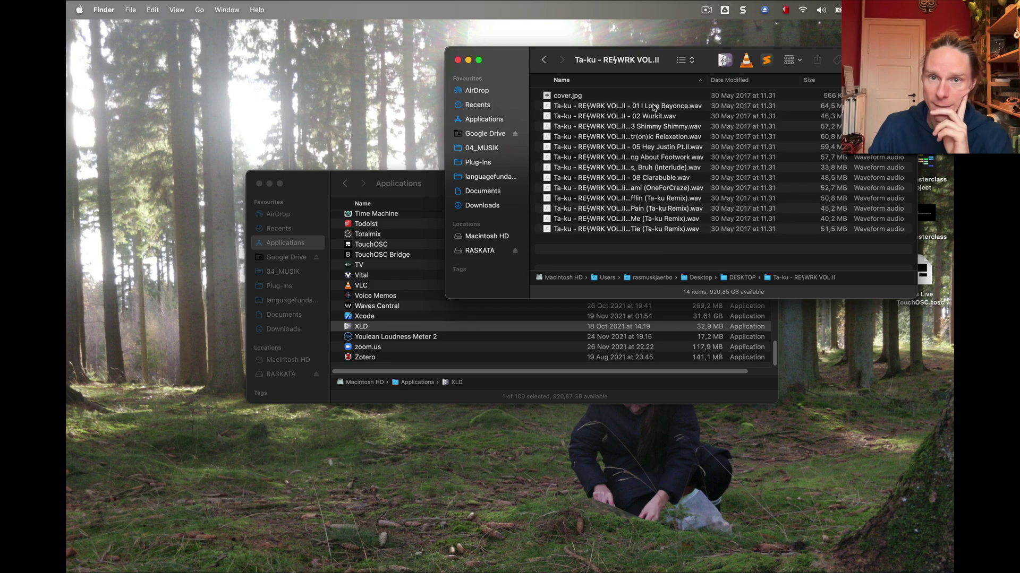
left_click_drag(653, 108, 591, 558)
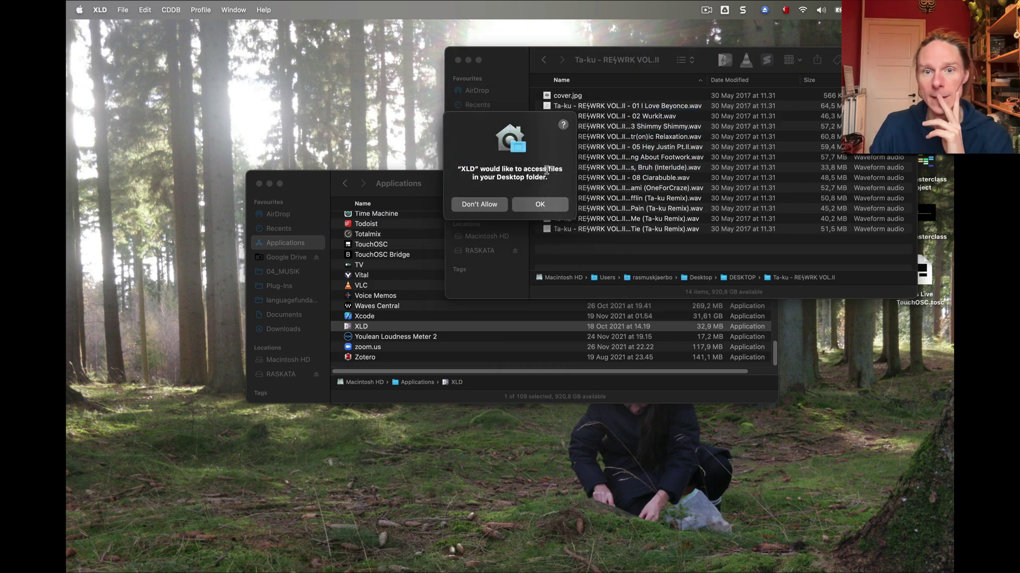
left_click(539, 206)
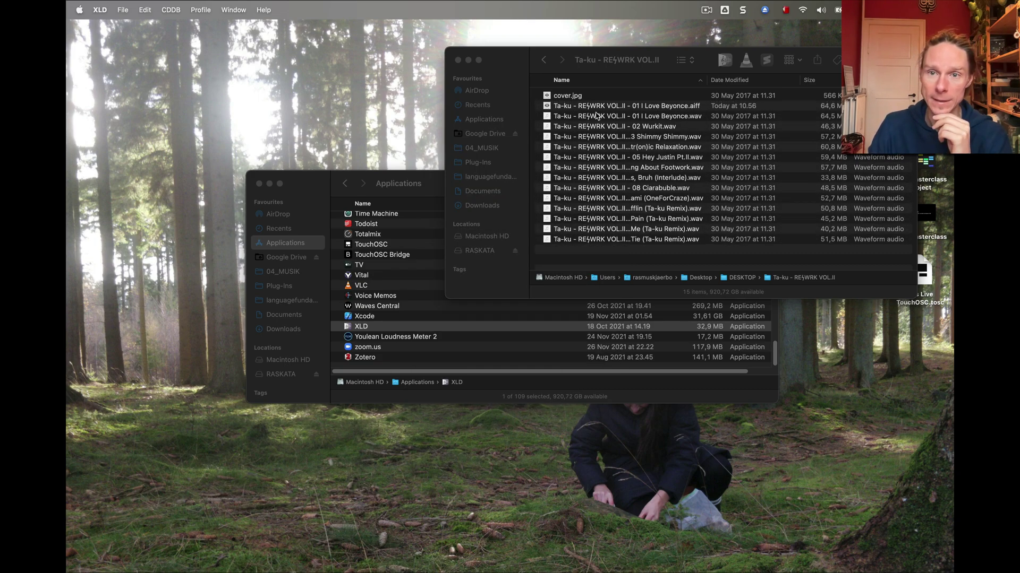
left_click(685, 110)
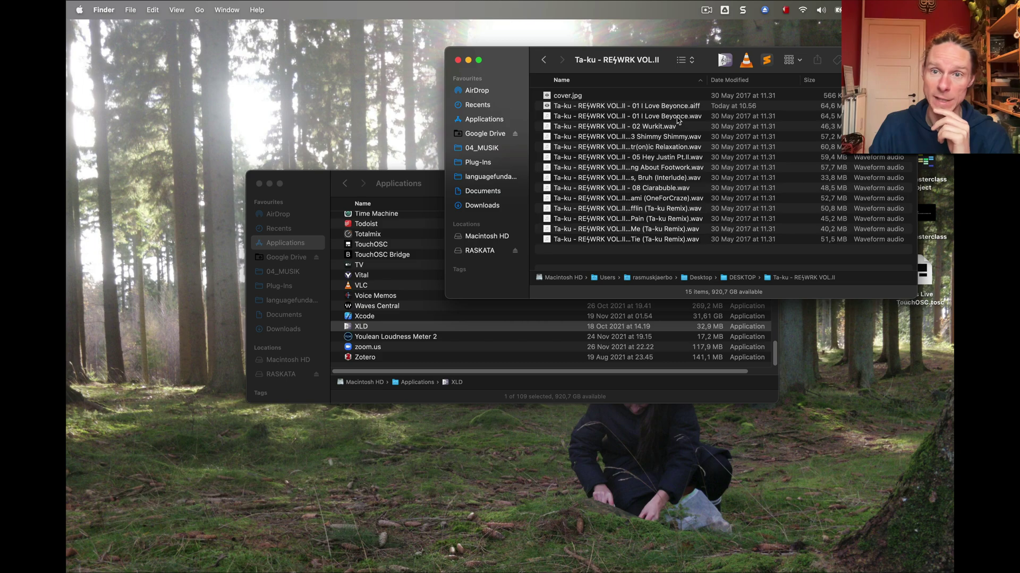
left_click(678, 116)
left_click(692, 108)
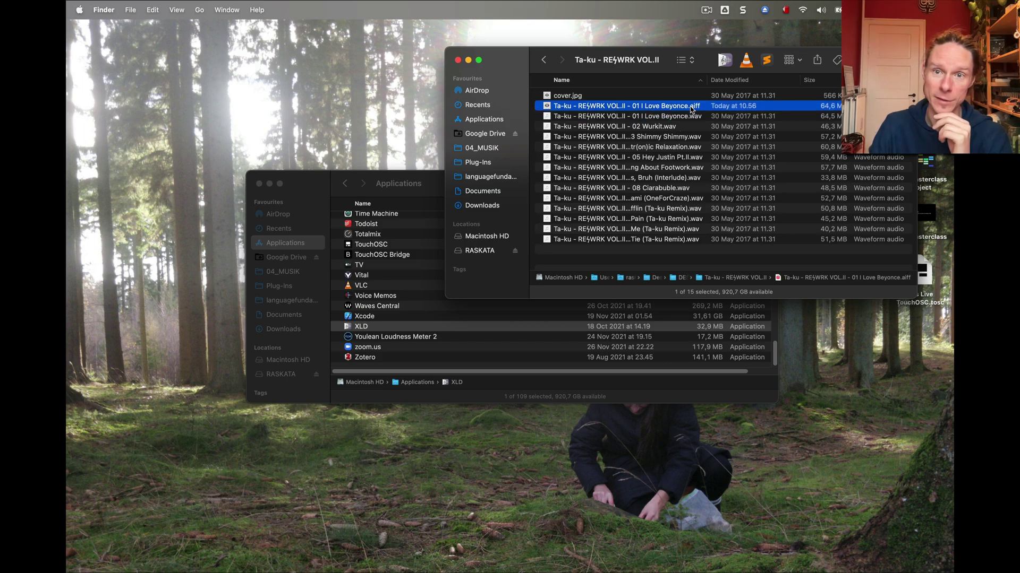
left_click(677, 117)
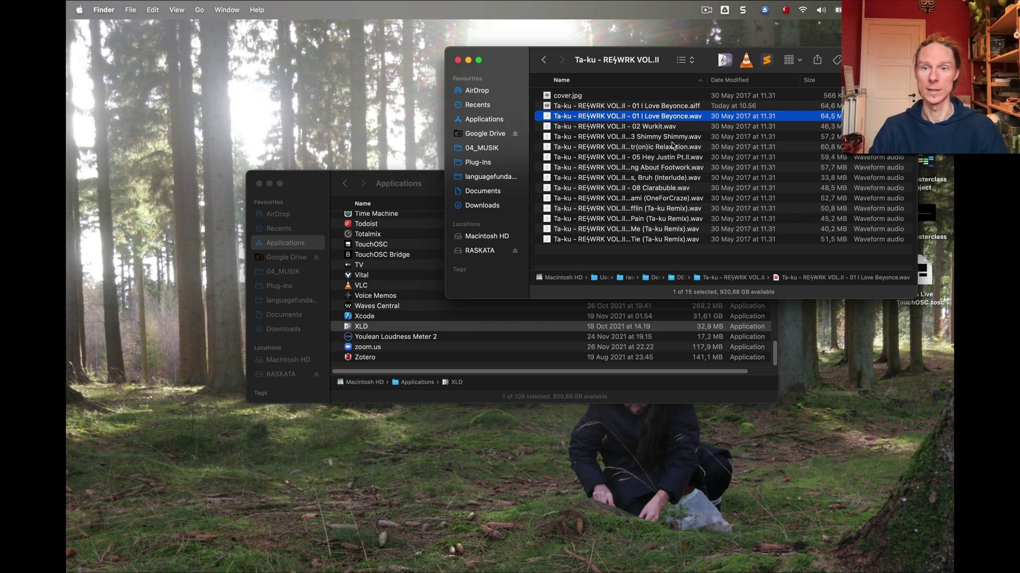
- Select all 13 WAV tracks for XLD, then select only the track 01 AIFF copy
left_click(684, 240, "shift")
left_click_drag(649, 217, 637, 562)
left_click_drag(564, 503, 640, 223)
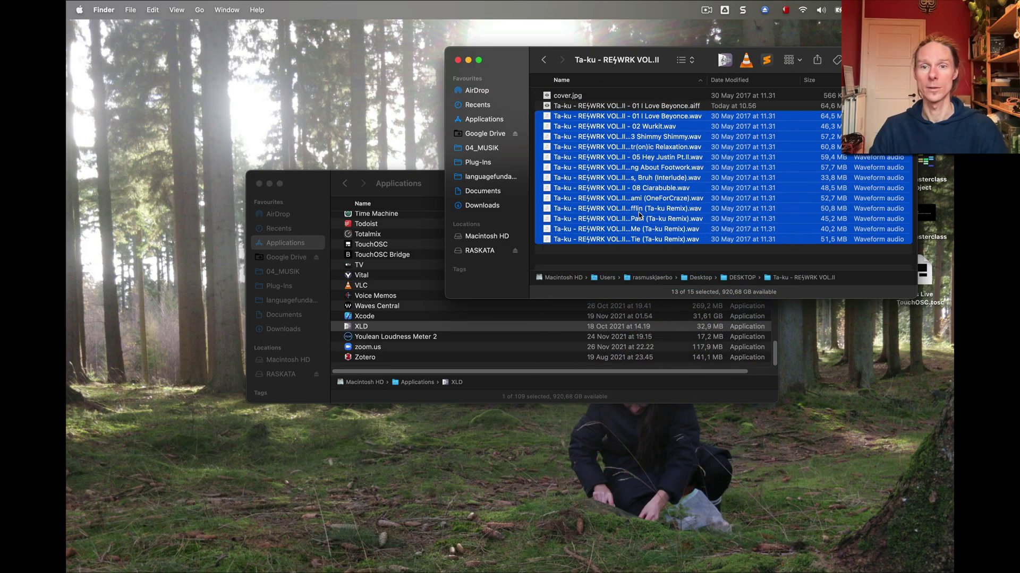
left_click(675, 106)
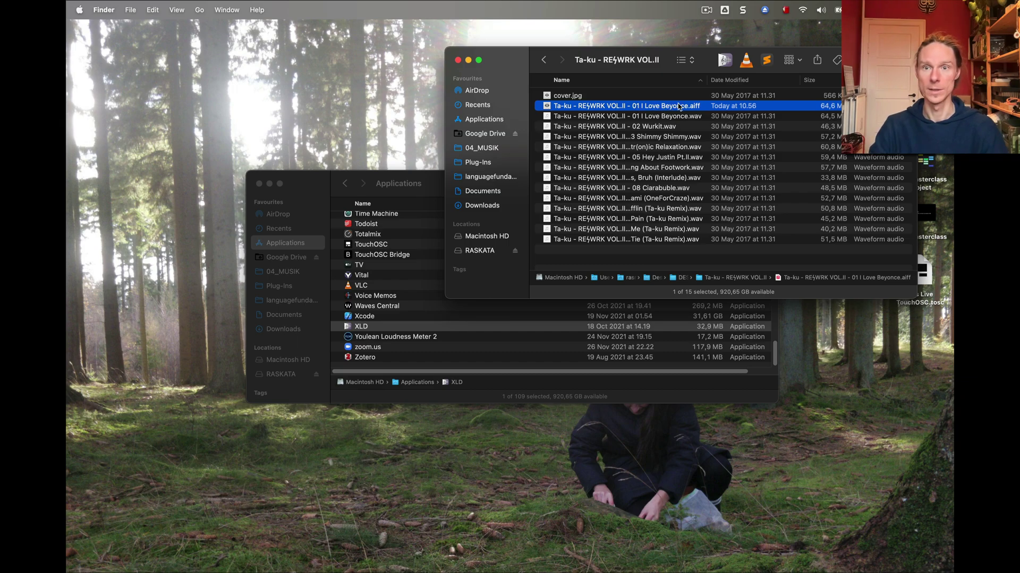
- Delete the track 01 AIFF copy, add XLD to the Finder toolbar, and select the 13 WAVs
key("super+BackSpace")
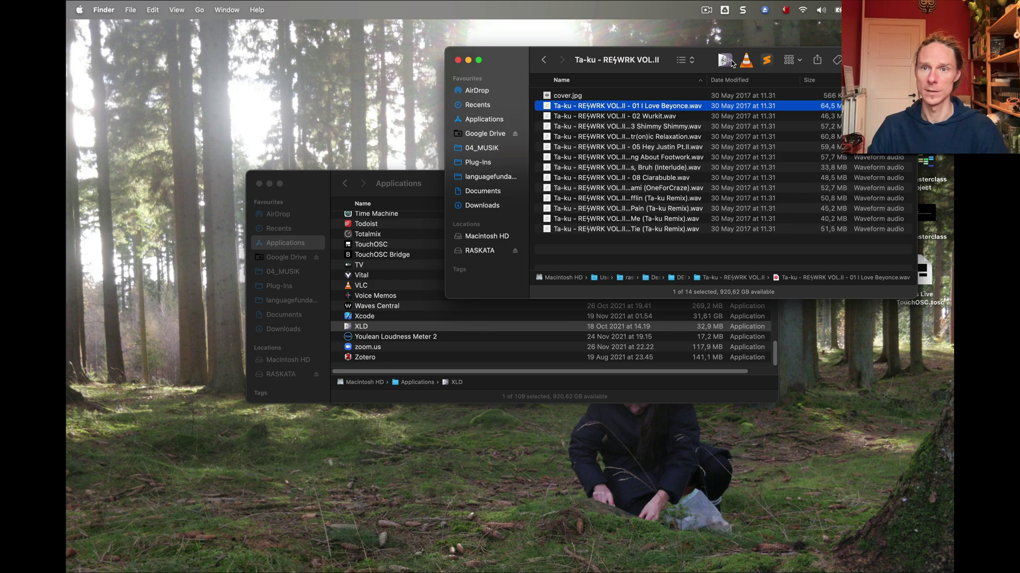
left_click(417, 183)
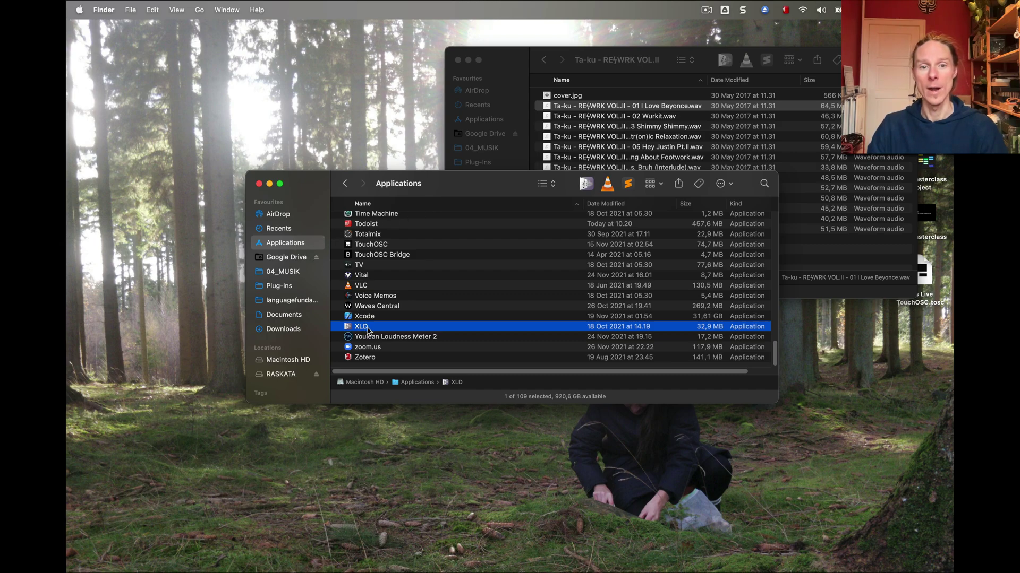
left_click_drag(367, 331, 424, 331)
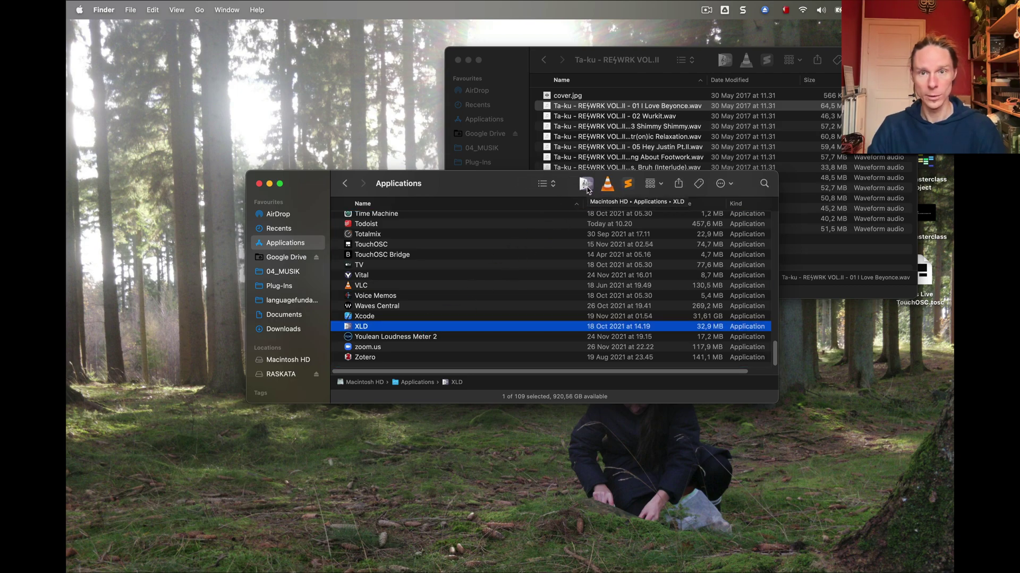
left_click_drag(588, 187, 538, 292)
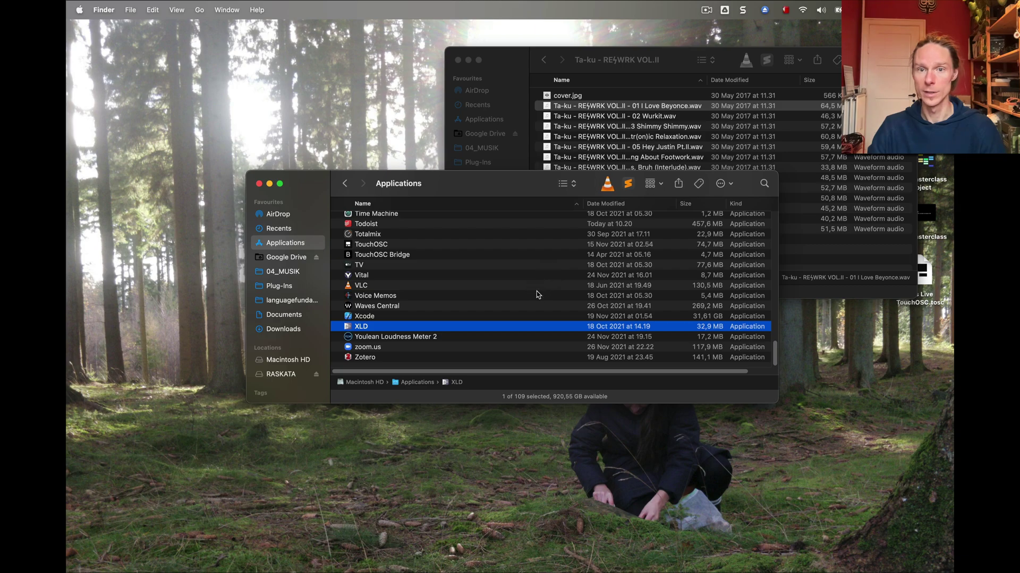
left_click_drag(372, 327, 601, 194)
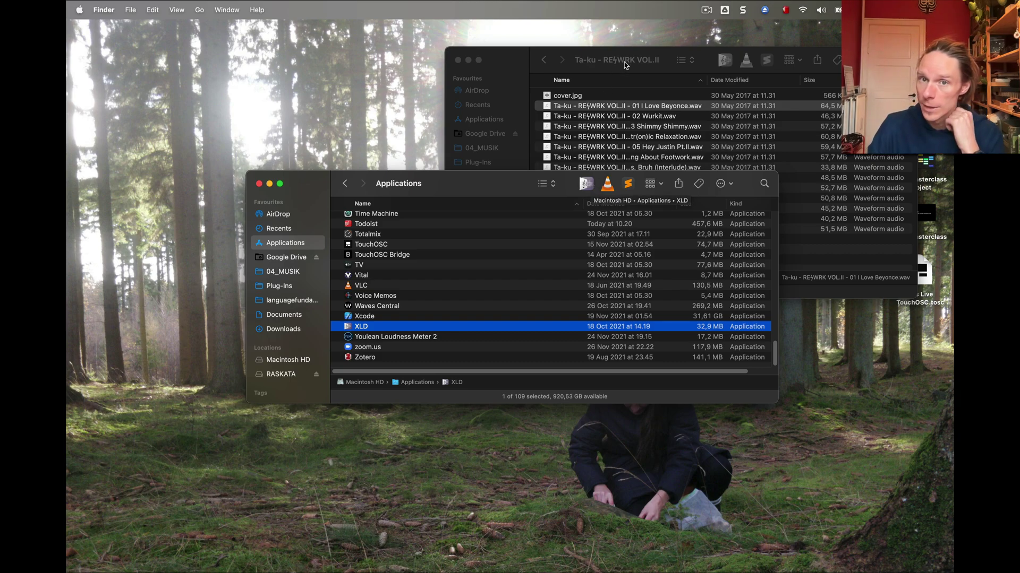
left_click_drag(628, 67, 619, 95)
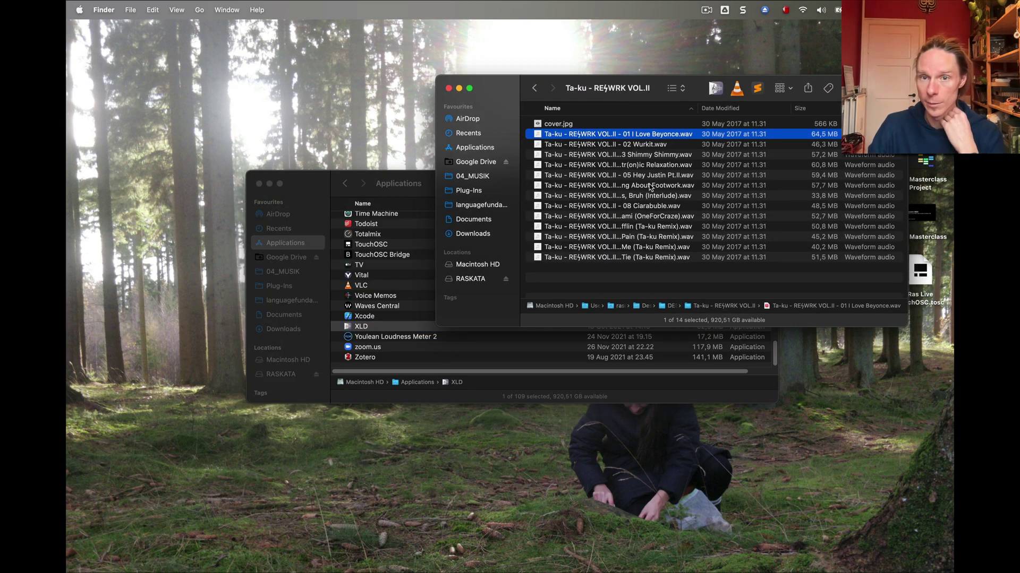
left_click_drag(634, 278, 715, 92)
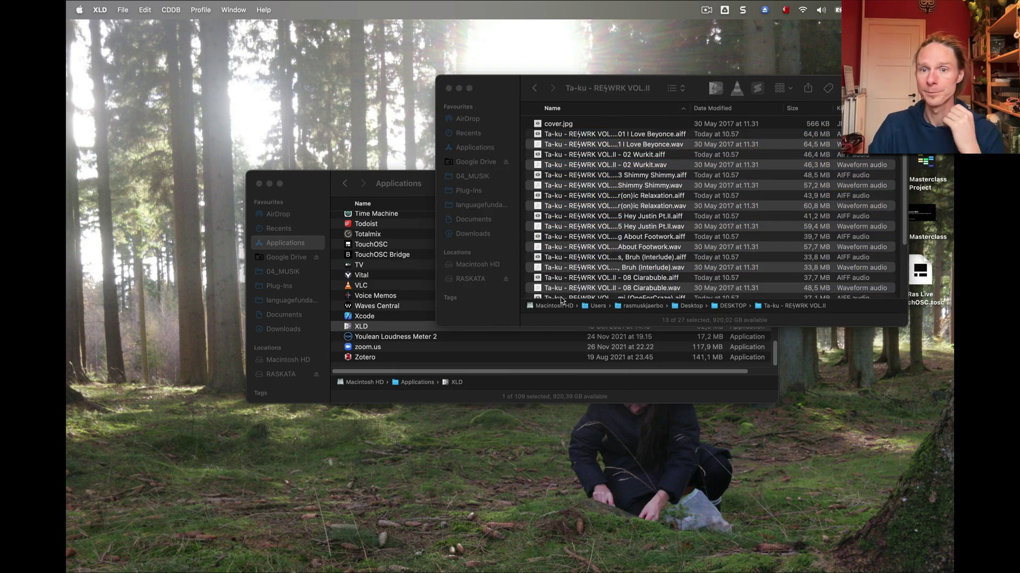
- Move the 13 original WAV tracks to the Bin, leaving cover.jpg and 13 AIFF files
left_click(634, 89)
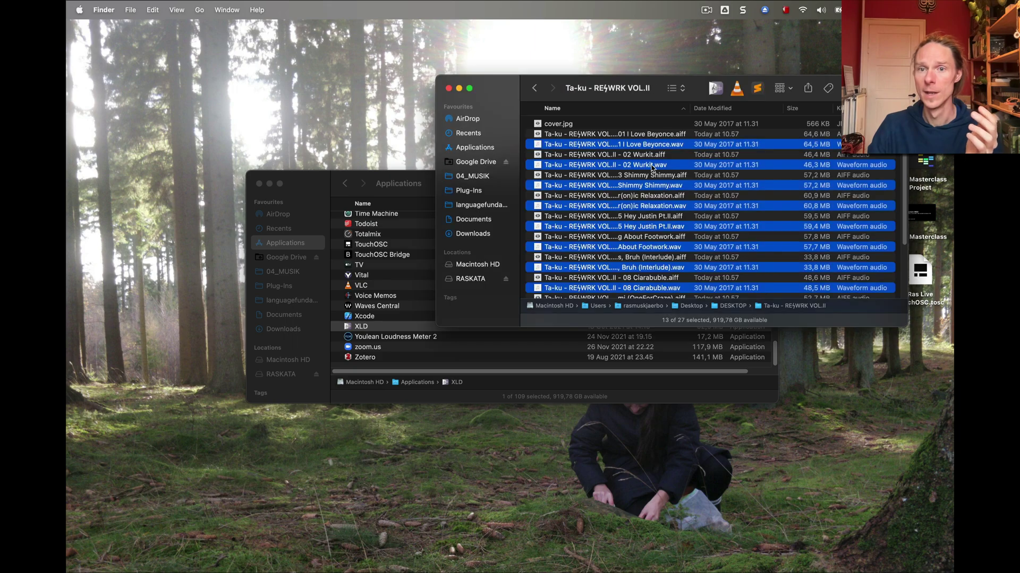
scroll(652, 168, "down", 5)
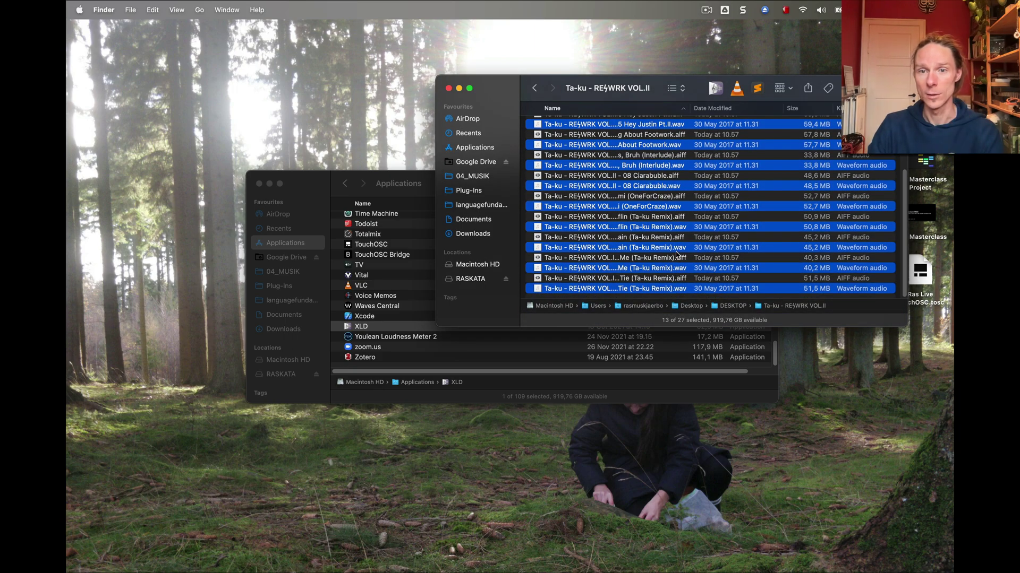
scroll(677, 255, "up", 5)
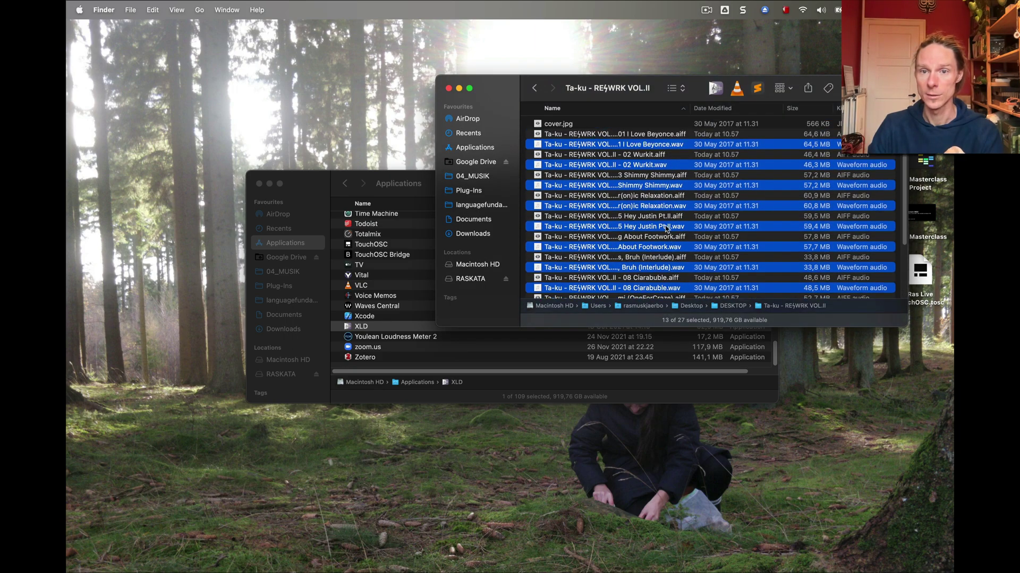
right_click(652, 187)
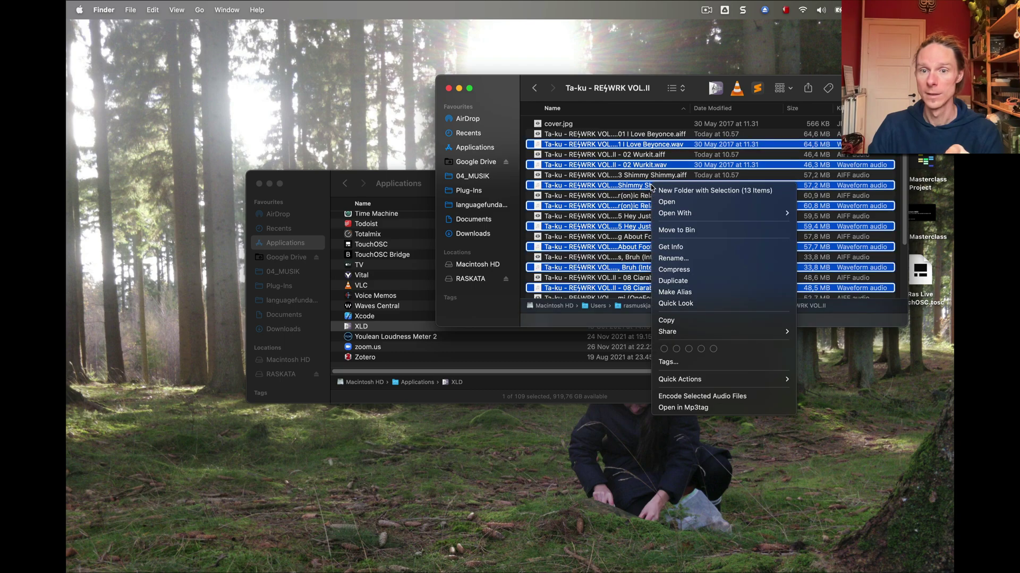
left_click(684, 230)
left_click_drag(658, 266, 650, 136)
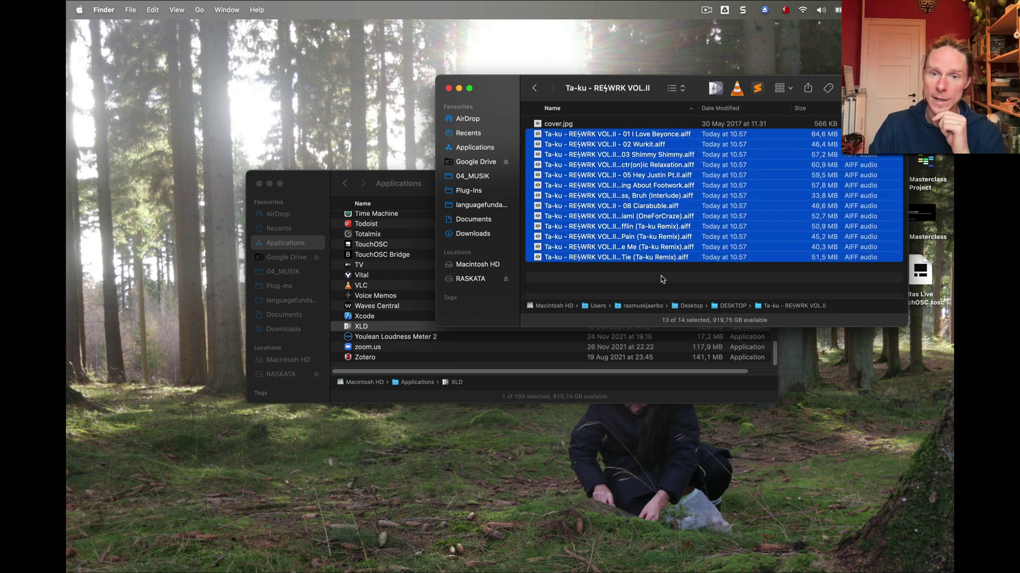
left_click(660, 276)
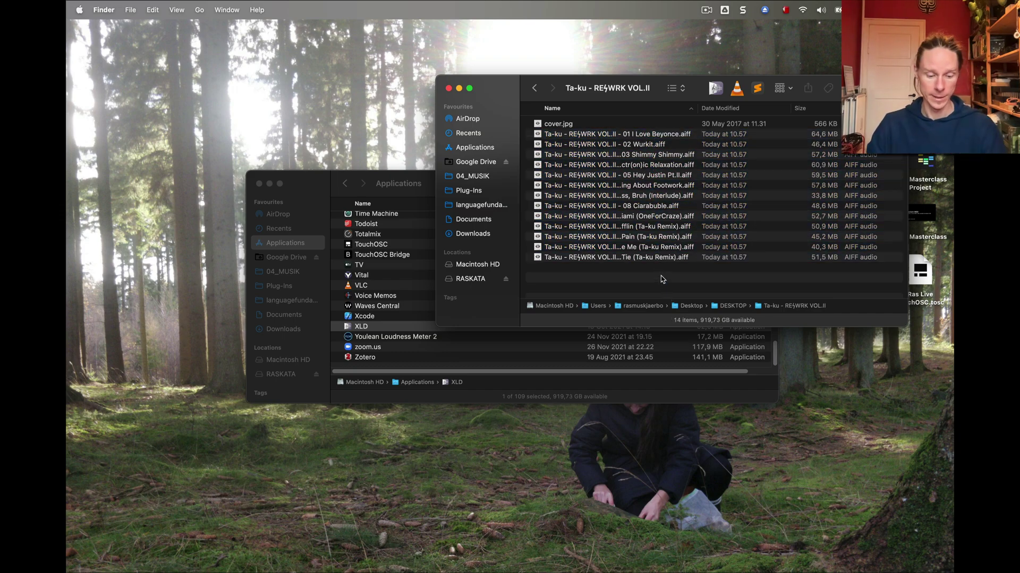
- Launch Mp3tag through Spotlight
key("super+space")
type("mp3tag")
key("Return")
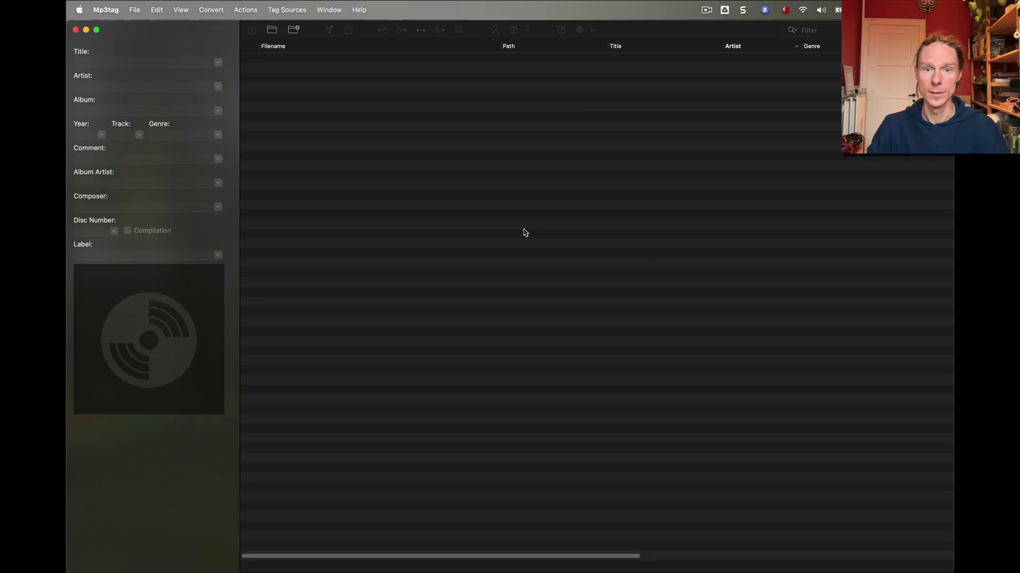
- Drag the 13 AIFF tracks from Finder into Mp3tag and select all of them
key("super+Tab")
left_click(587, 136)
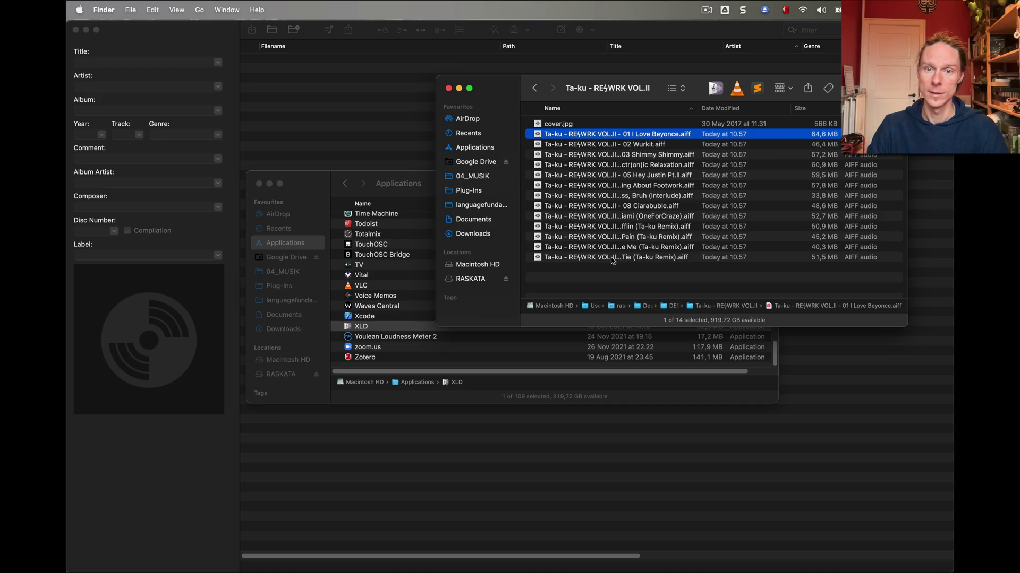
left_click(617, 256, "shift")
left_click_drag(524, 168, 362, 104)
left_click(393, 249)
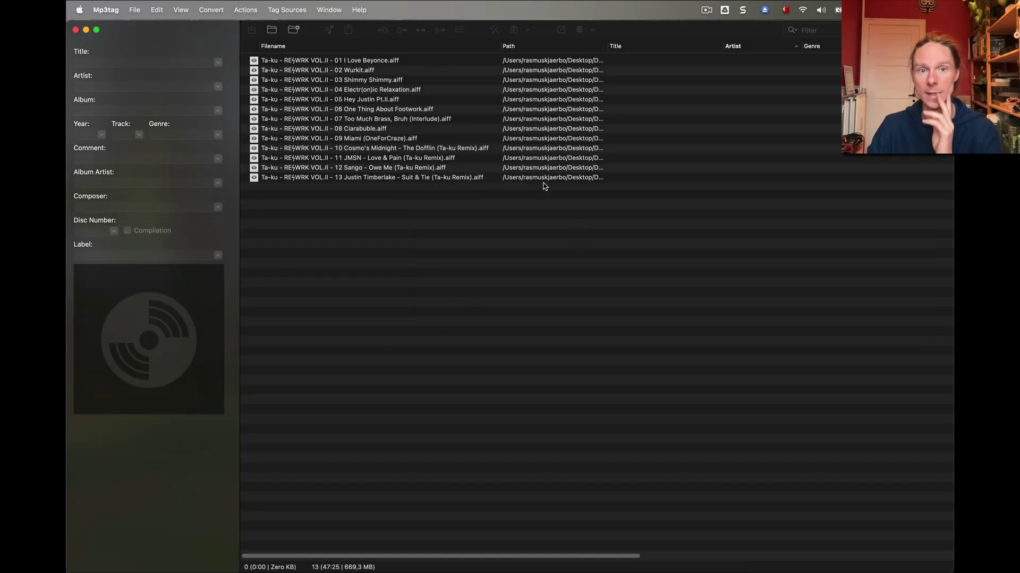
scroll(484, 153, "right", 10)
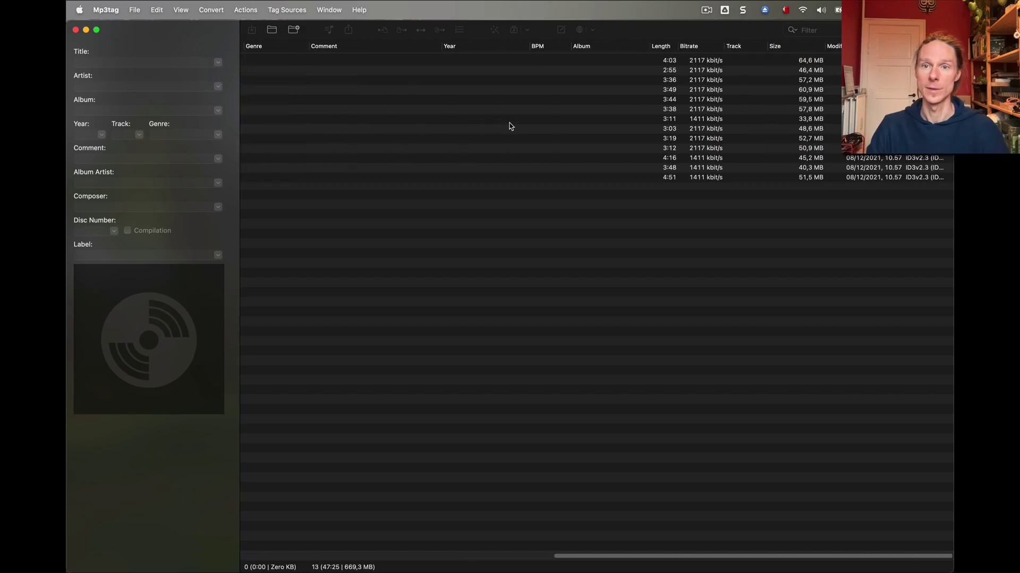
scroll(664, 109, "left", 10)
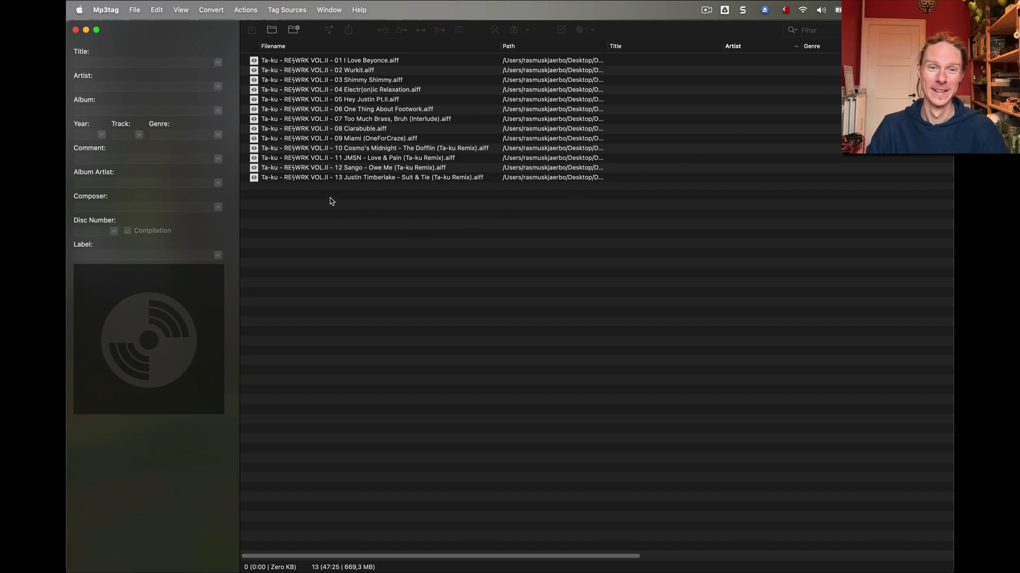
left_click_drag(329, 193, 319, 60)
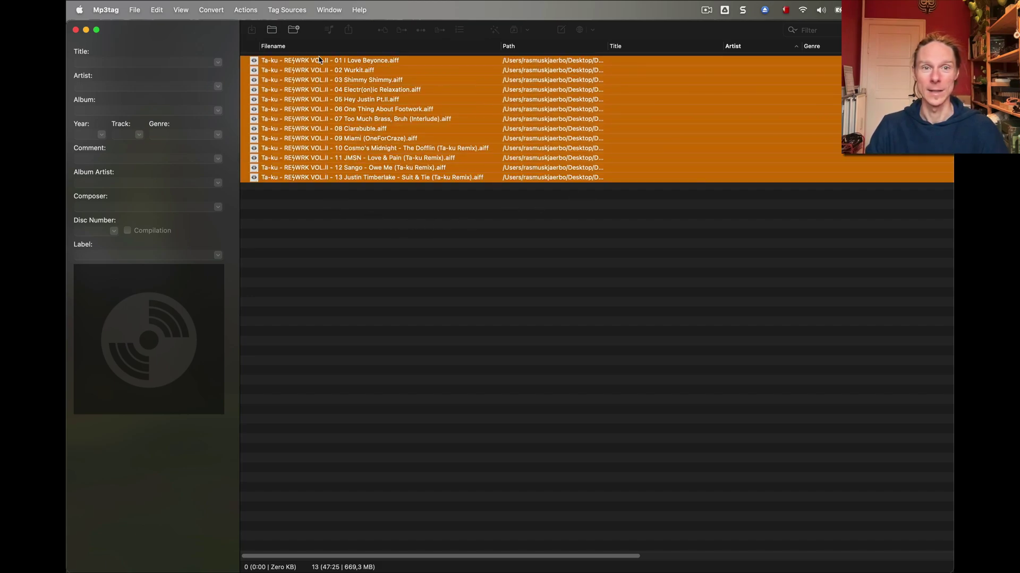
- Build the Filename to Tag pattern 'artist - album - track - title' from the field list
left_click(401, 30)
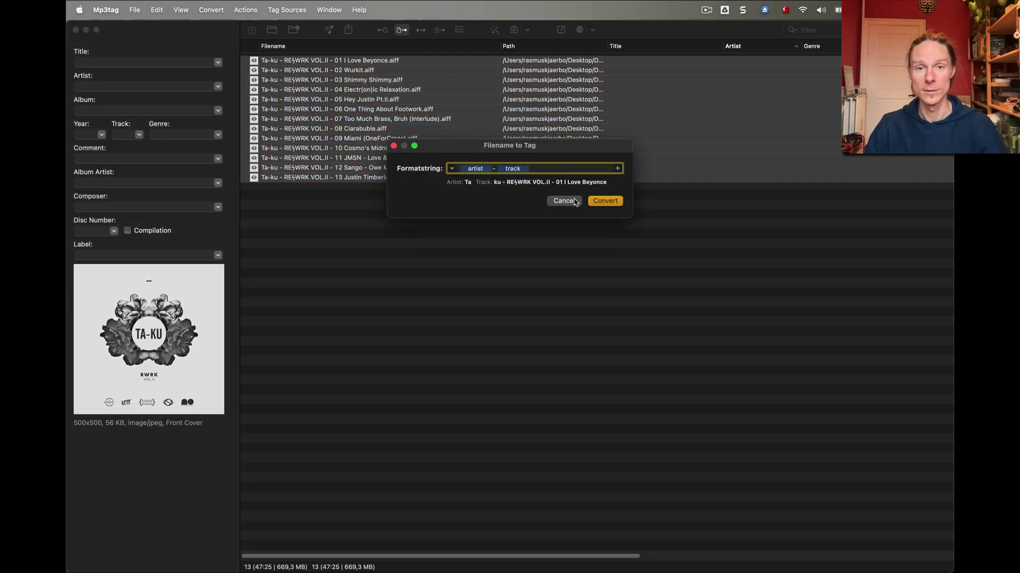
key("BackSpace")
key("BackSpace")
key("BackSpace")
key("BackSpace")
key("BackSpace")
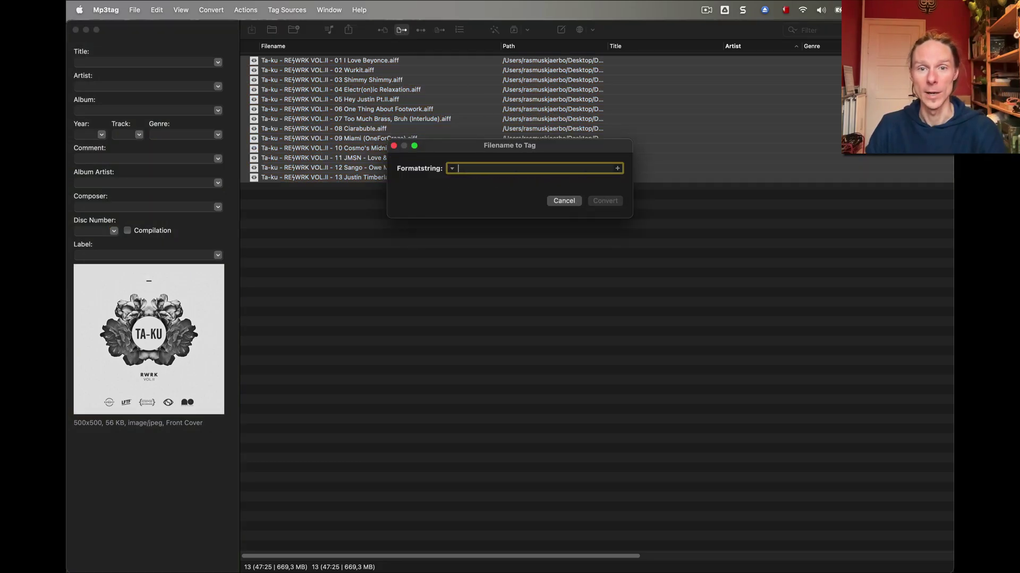
left_click_drag(452, 145, 433, 189)
left_click(600, 211)
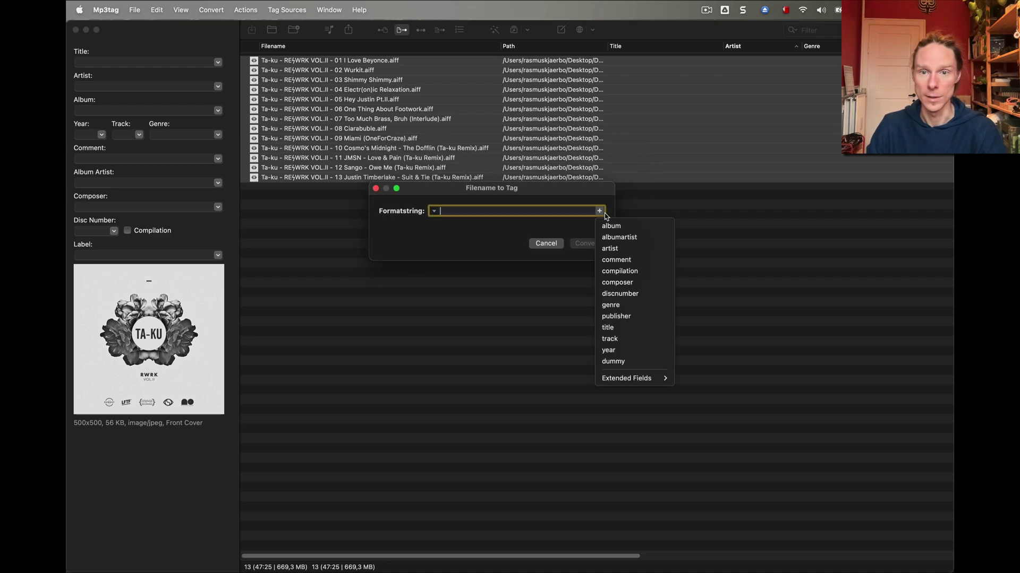
left_click(609, 249)
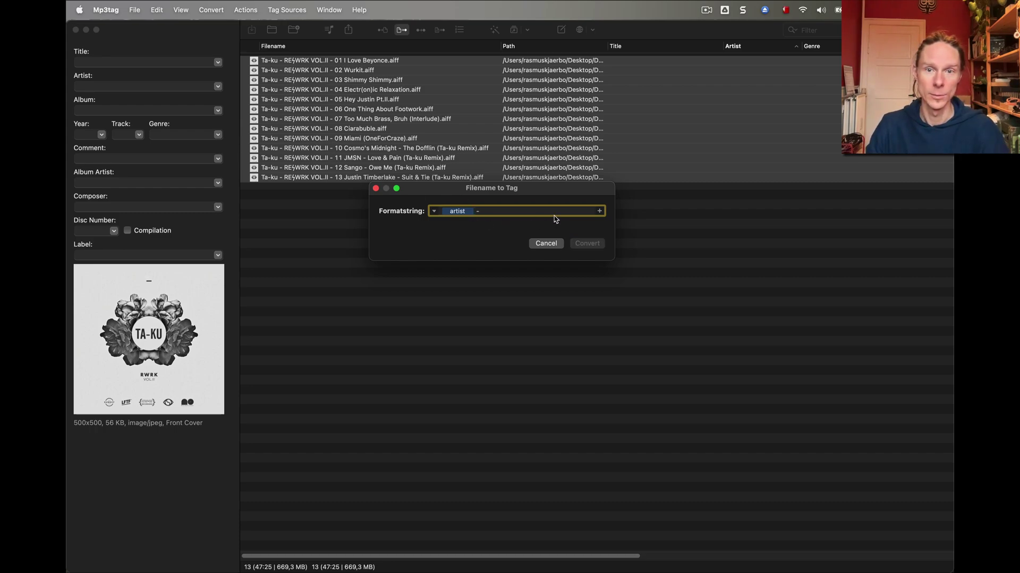
left_click(599, 212)
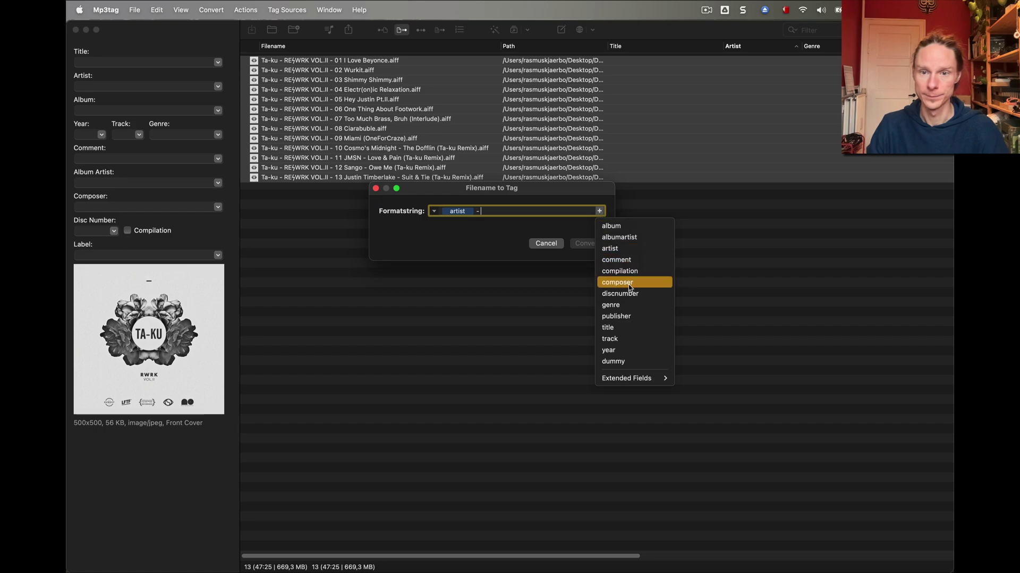
left_click(611, 225)
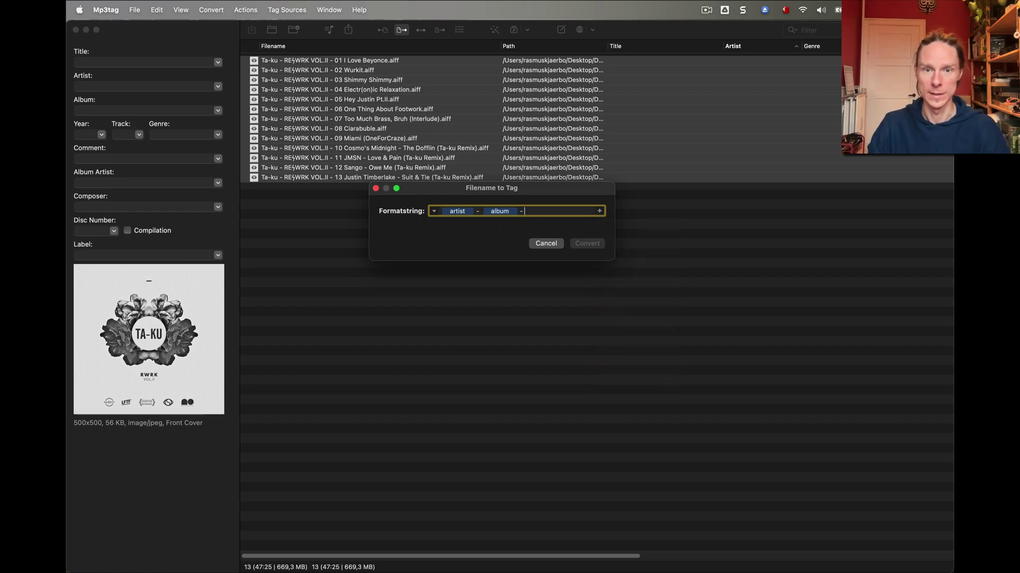
left_click(598, 212)
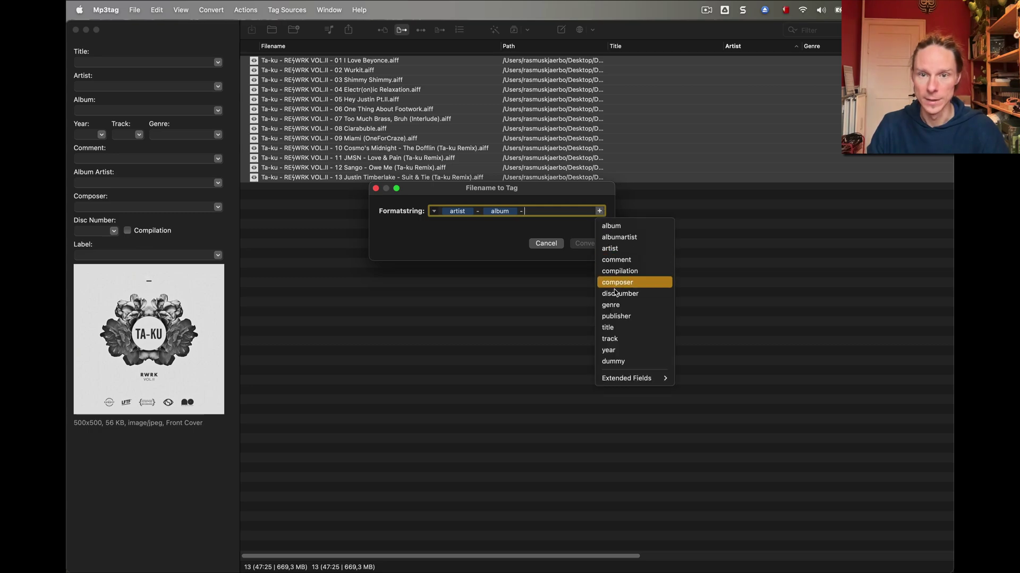
left_click(610, 338)
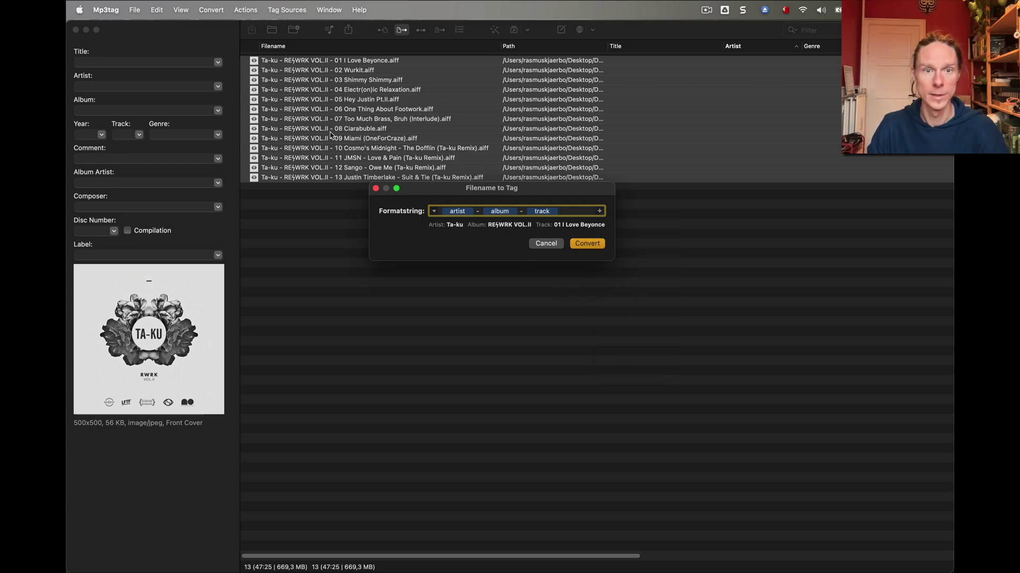
left_click(595, 209)
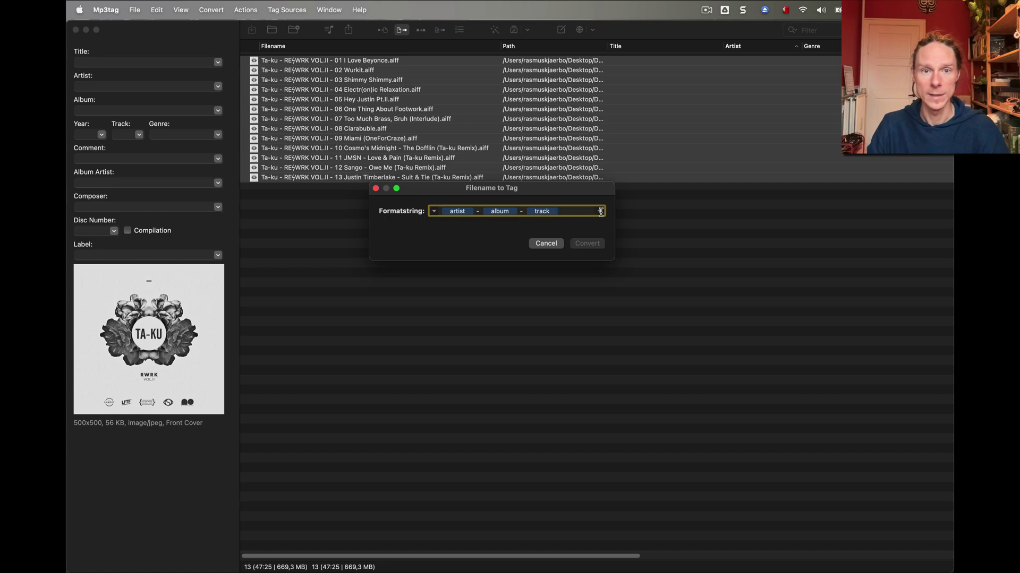
left_click(599, 211)
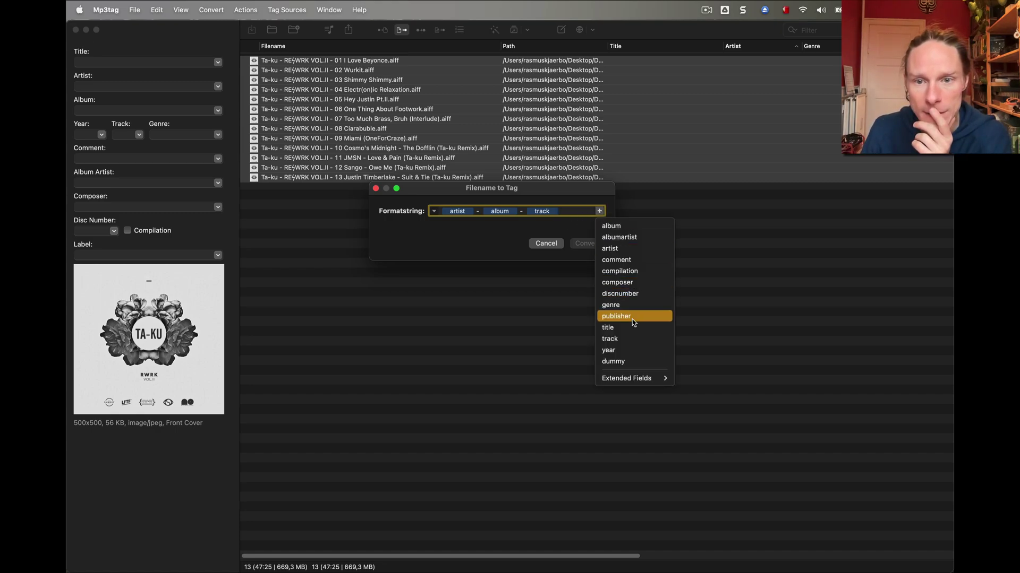
left_click(610, 328)
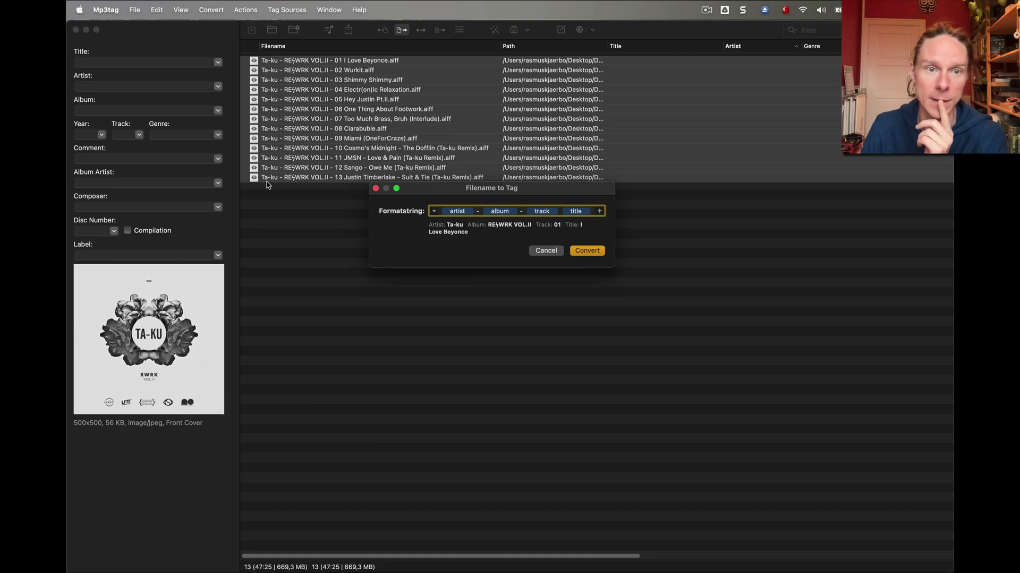
- Apply the filename tags, widen the Title column, and save genre 'Electronic' to all tracks
left_click(586, 251)
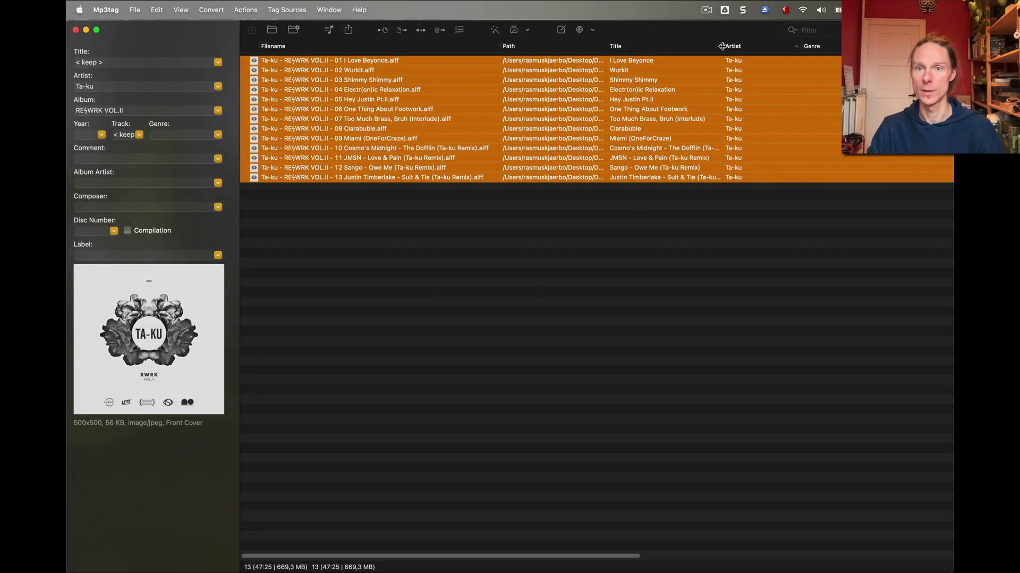
left_click_drag(723, 46, 765, 47)
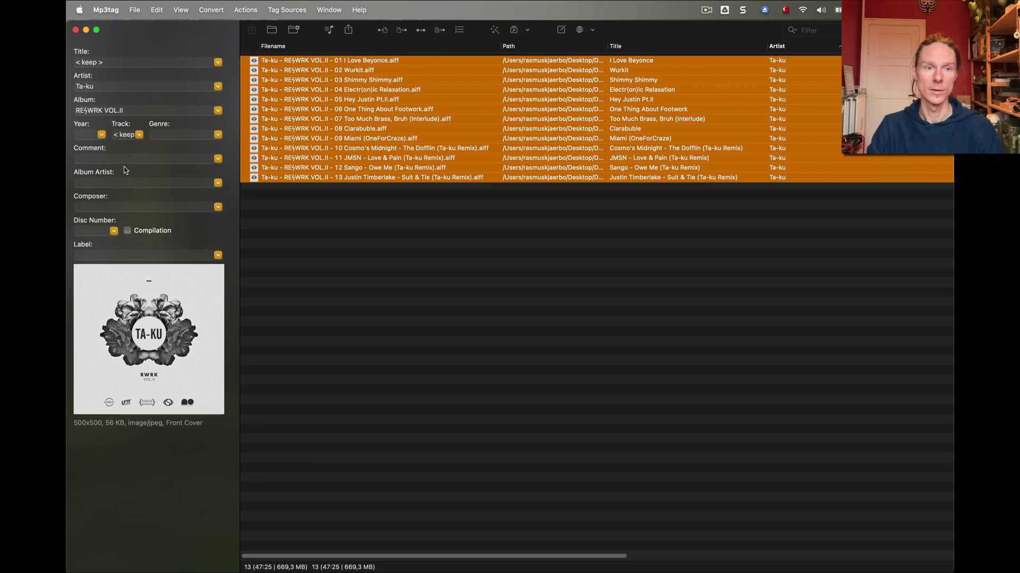
left_click(172, 134)
type("Electronic")
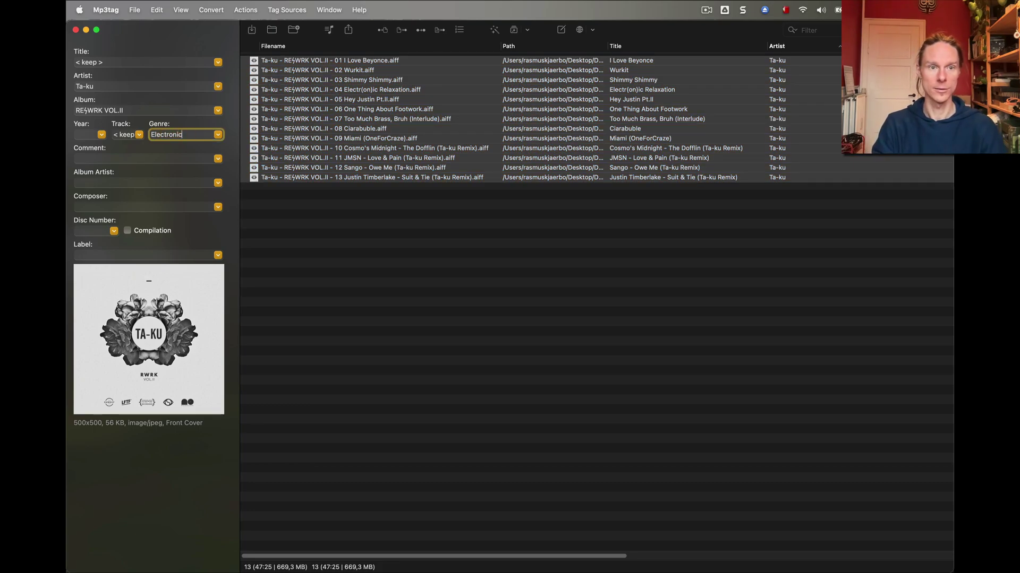
left_click(252, 30)
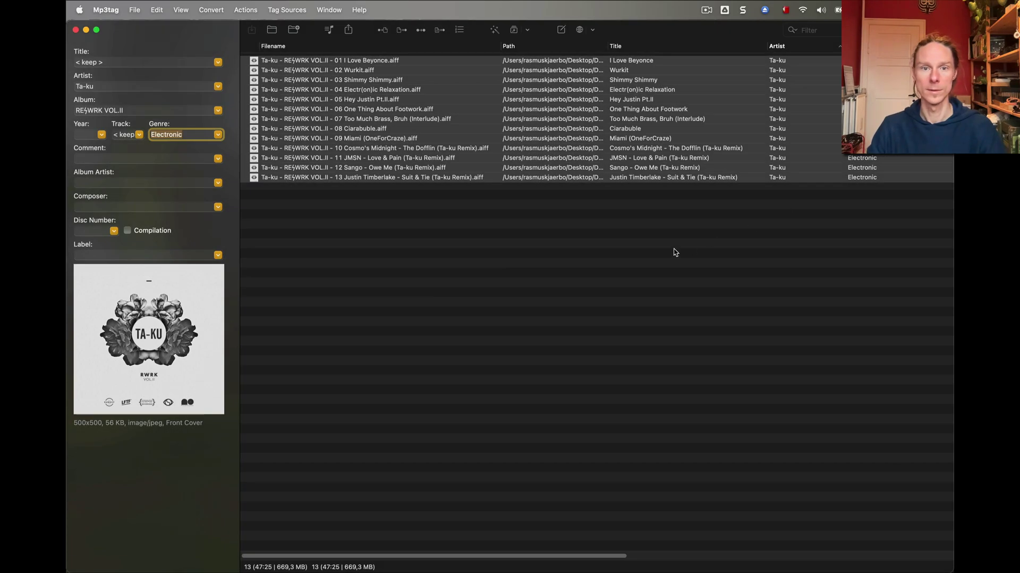
- Clear the Mp3tag track selection and open the Music app
left_click(640, 232)
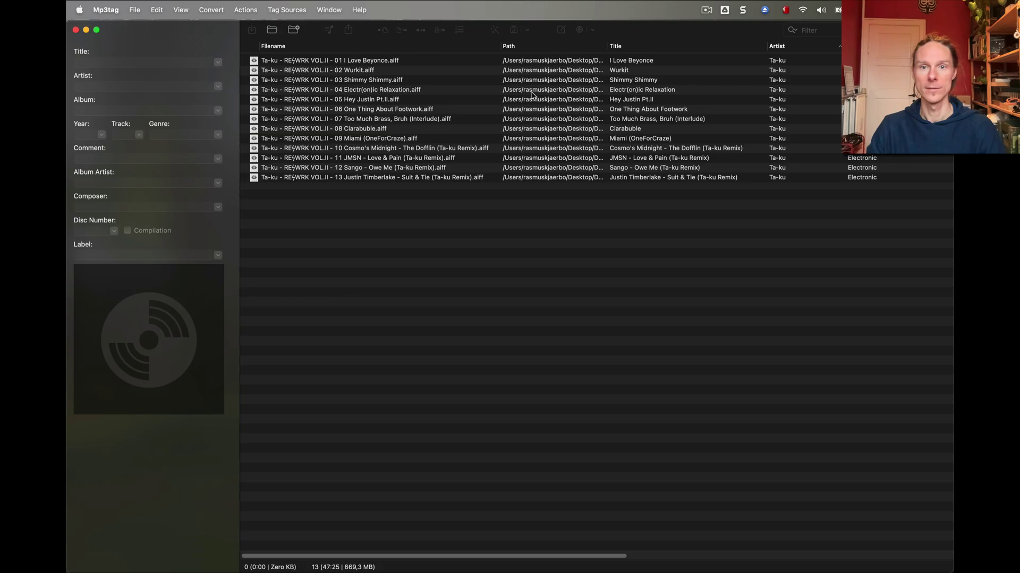
key("super+Tab")
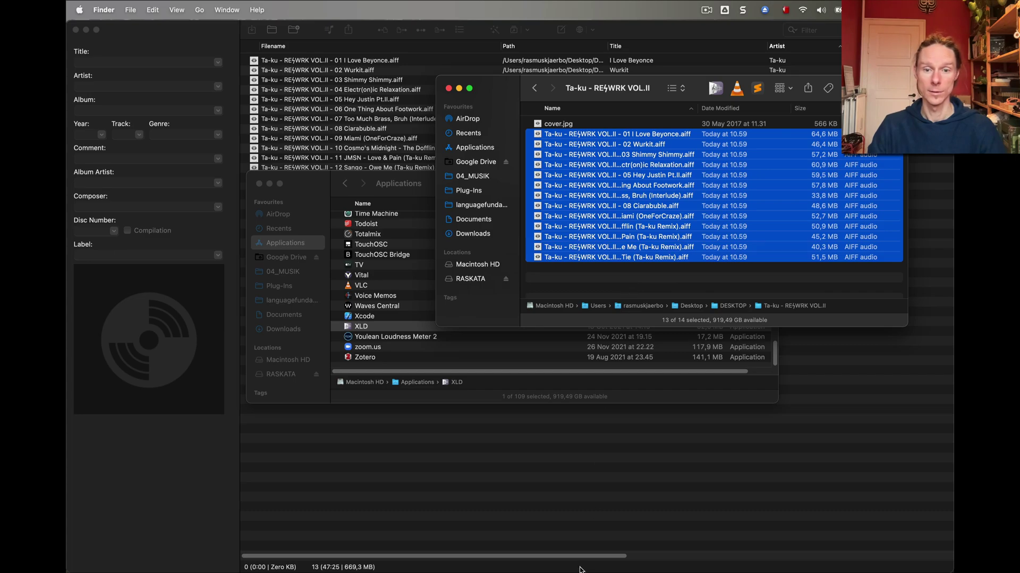
mouse_move(580, 569)
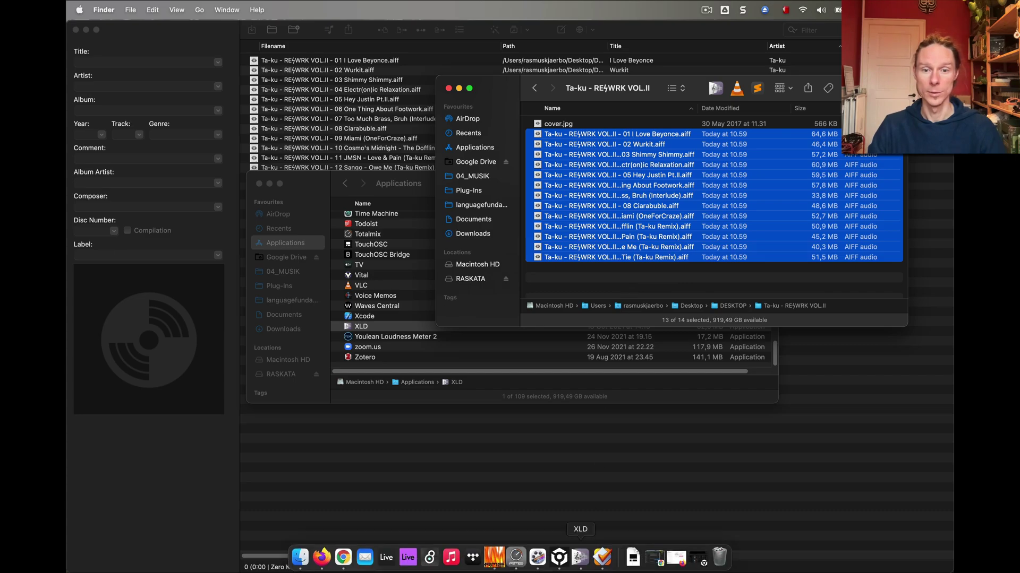
left_click(451, 558)
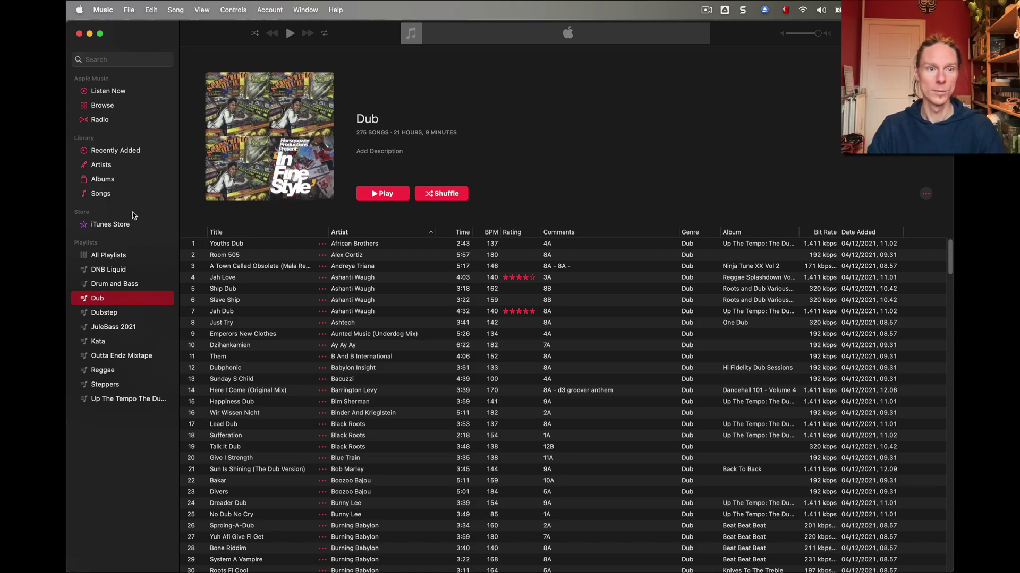
- Create a new Music playlist named 'Electronic'
left_click(100, 193)
key("super+n")
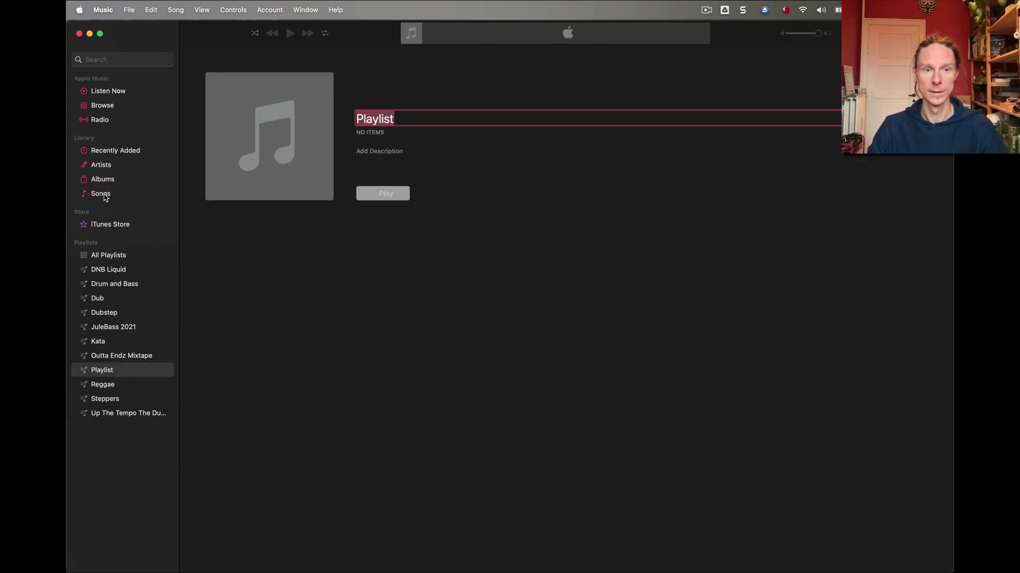
type("Electronic")
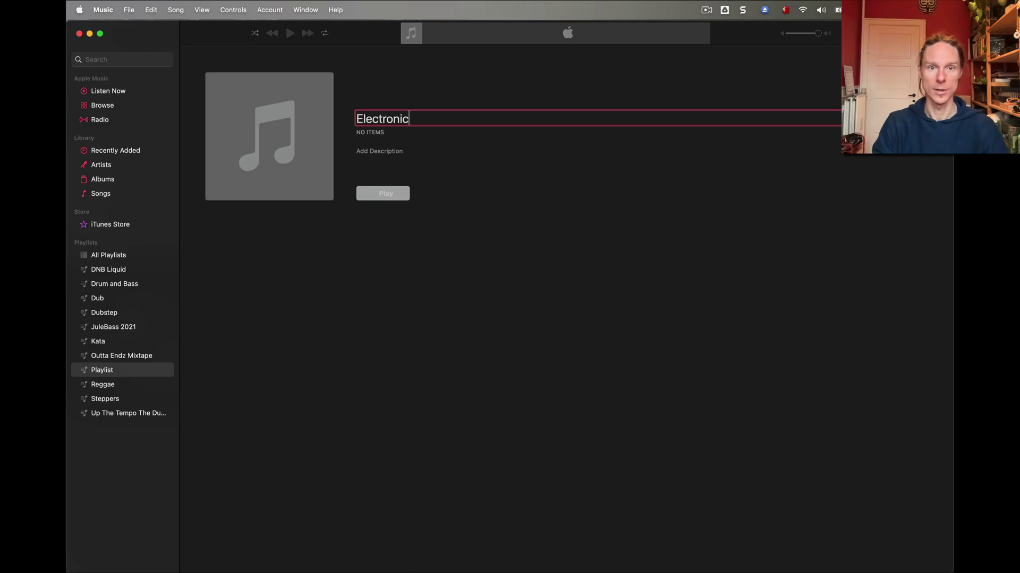
key("Return")
- Add the 13 Ta-ku AIFF files to the Electronic playlist and view it as songs
key("super+Tab")
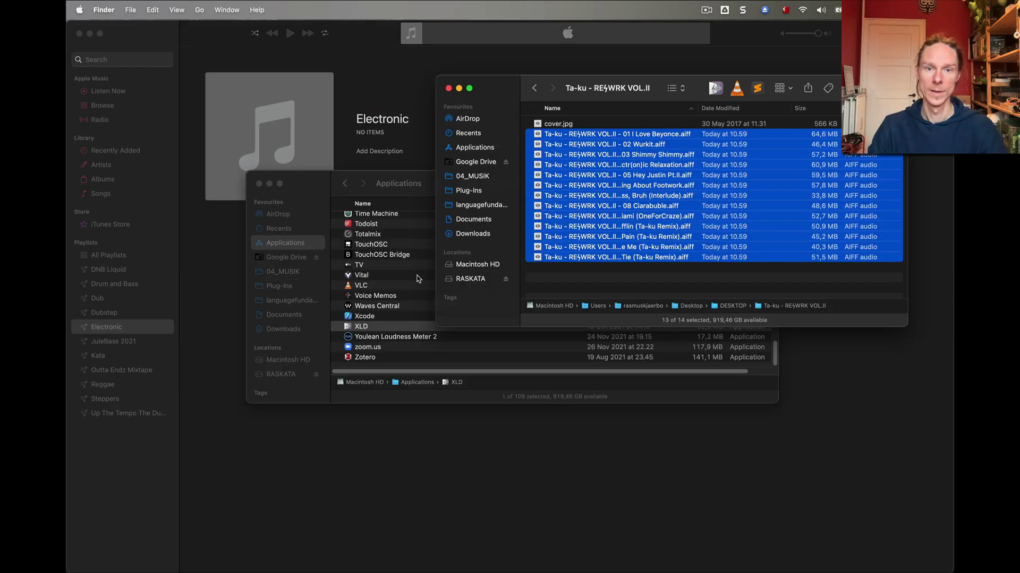
left_click_drag(595, 175, 113, 332)
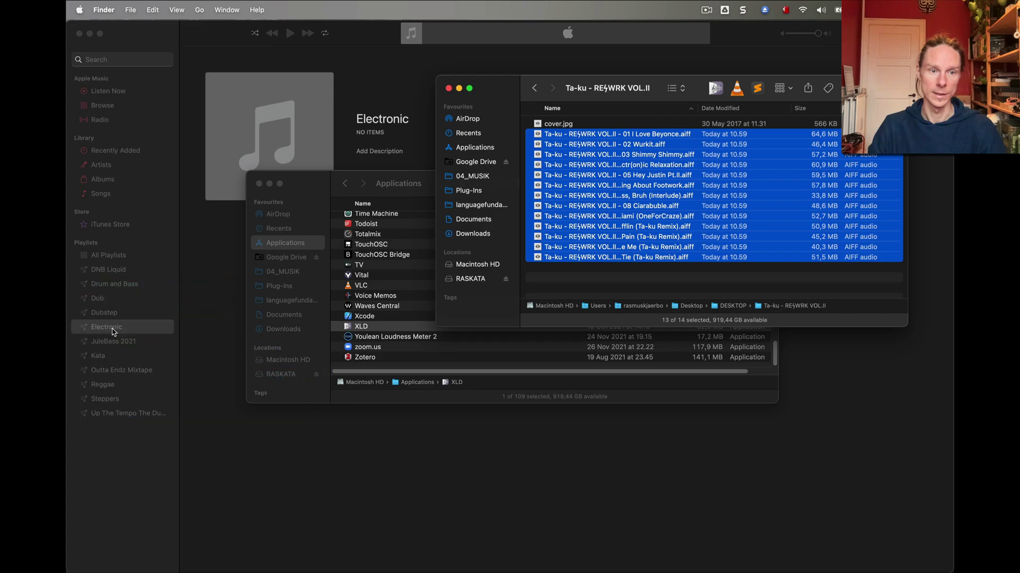
left_click(358, 474)
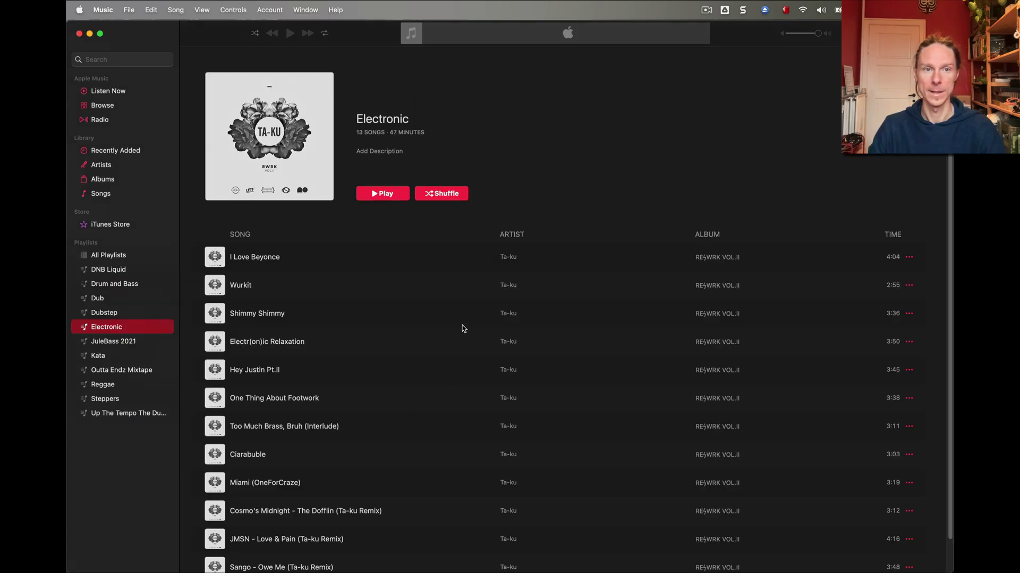
left_click(203, 11)
left_click(215, 37)
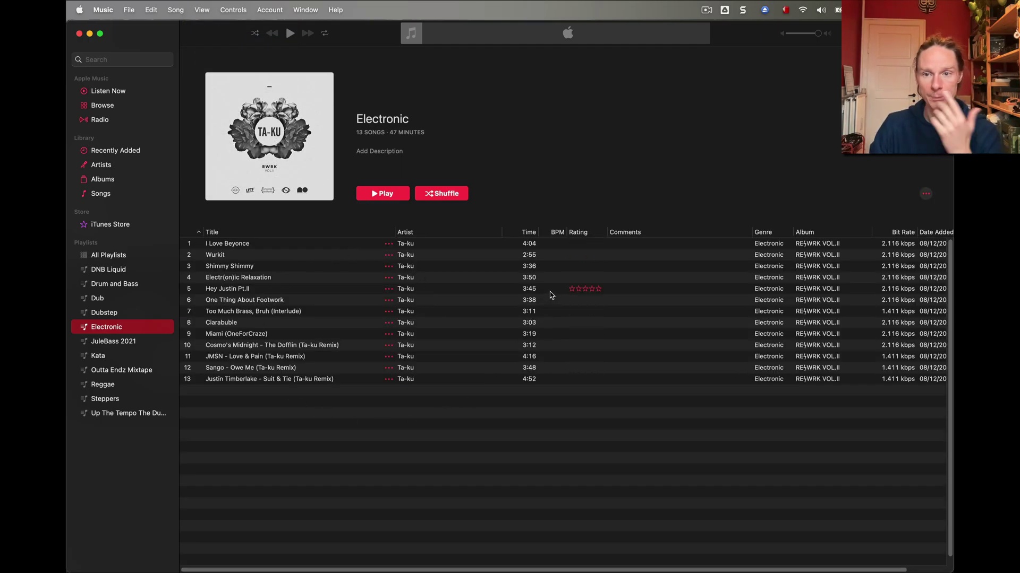
- Launch Mixed In Key 10 through Spotlight
key("super+space")
type("mp3tag")
key("BackSpace")
key("BackSpace")
key("BackSpace")
key("BackSpace")
key("BackSpace")
key("BackSpace")
type("mixed")
key("Return")
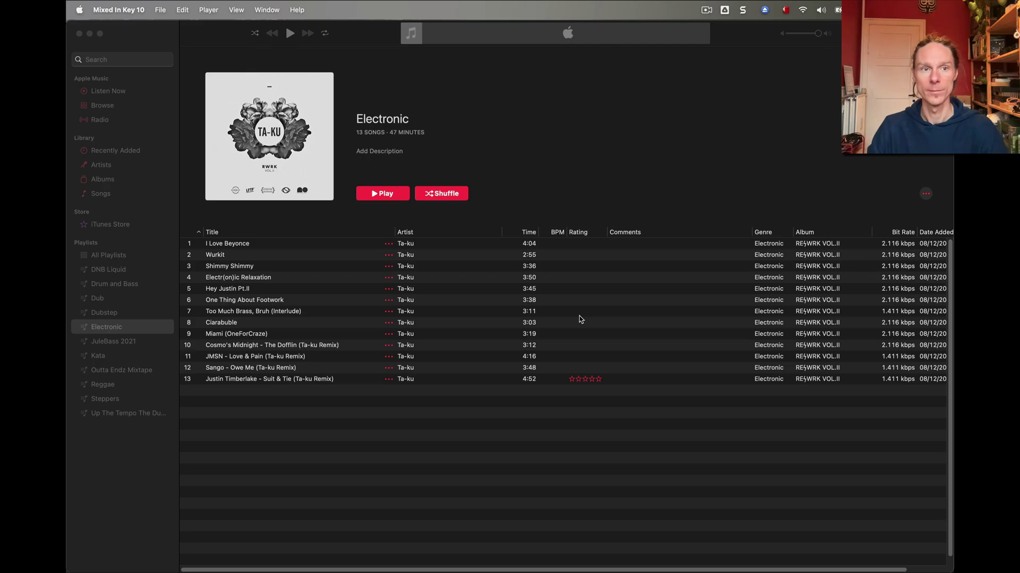
- Try dragging the selected album files from Finder into Mixed In Key
key("super+Tab")
key("super+Tab")
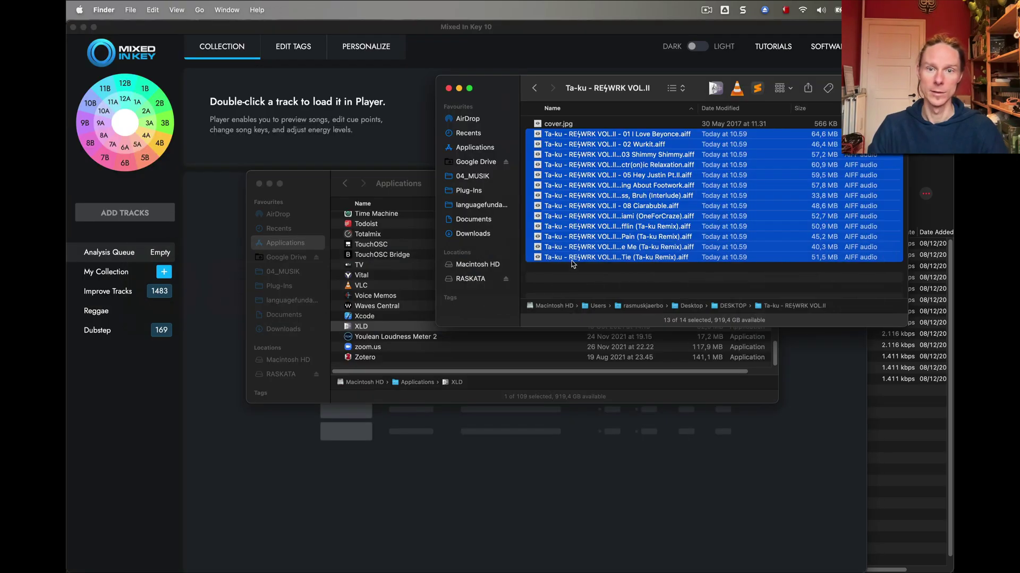
left_click_drag(574, 249, 465, 333)
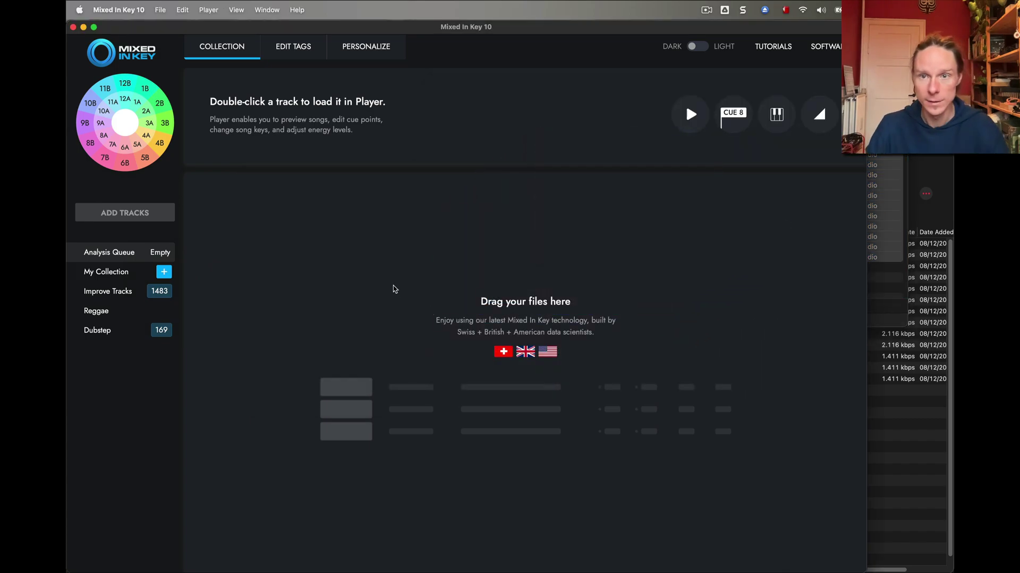
key("super+Tab")
left_click_drag(598, 195, 512, 310)
key("super+Tab")
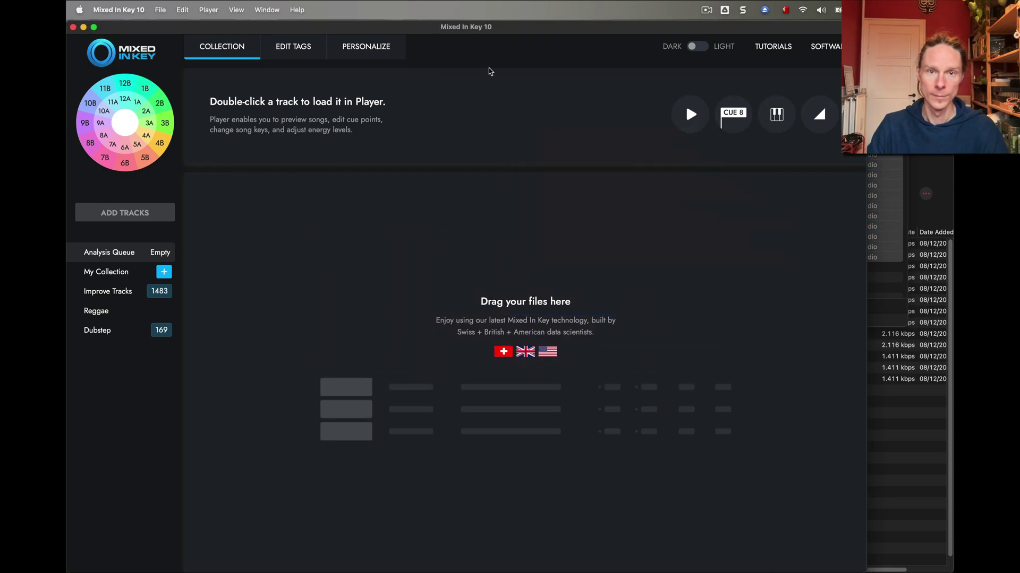
left_click_drag(512, 30, 528, 30)
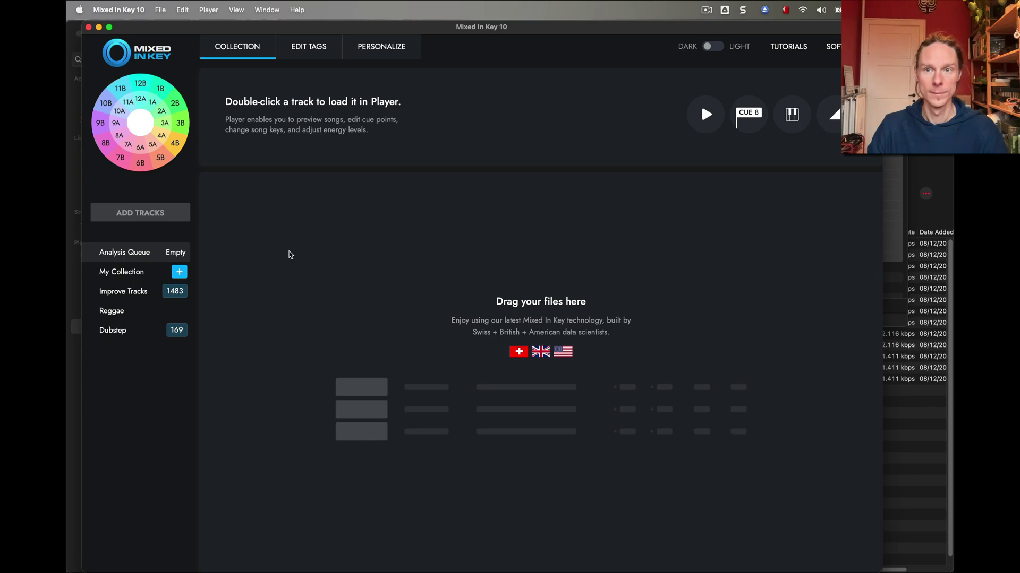
- Add all 13 AIFF files from the album folder to the Analysis Queue
left_click(152, 217)
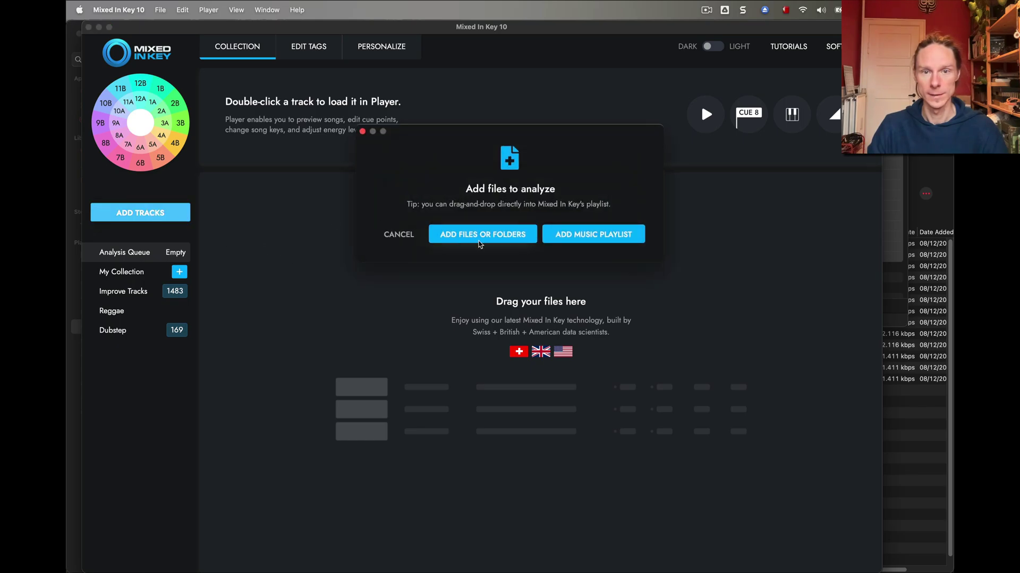
left_click(483, 234)
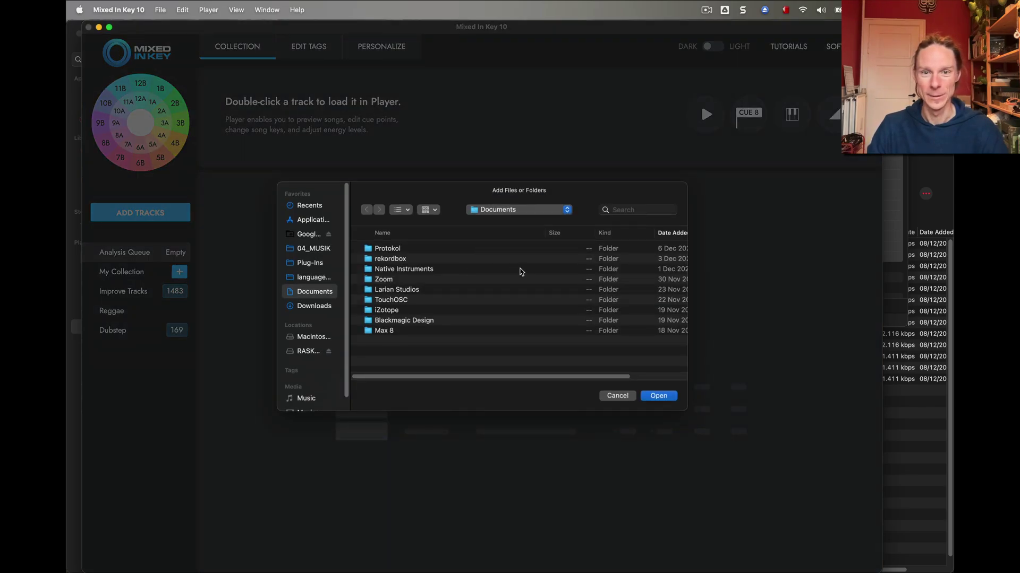
key("super+Tab")
left_click_drag(529, 271, 531, 297)
key("super+a")
scroll(511, 308, "down", 1)
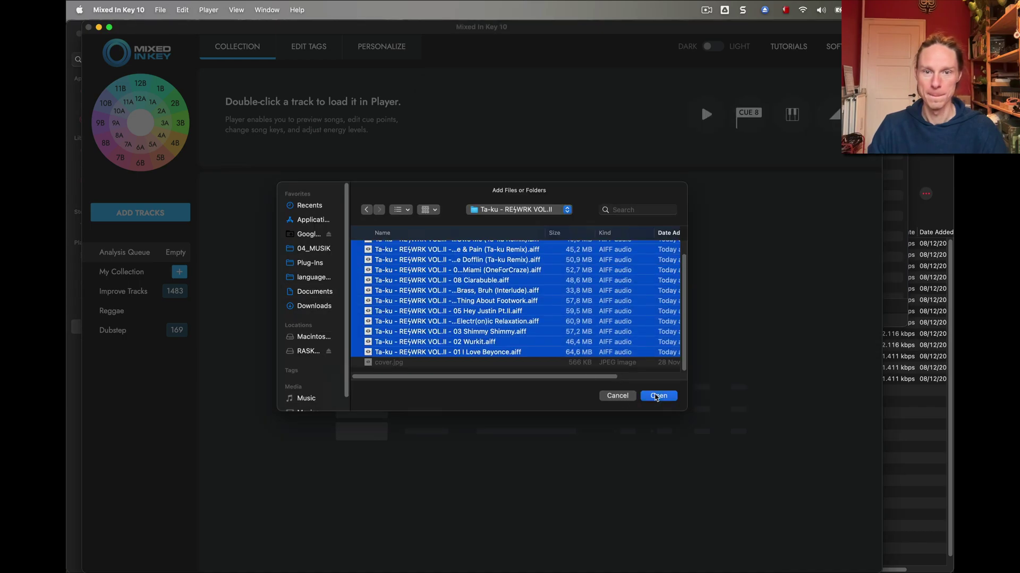
left_click(657, 396)
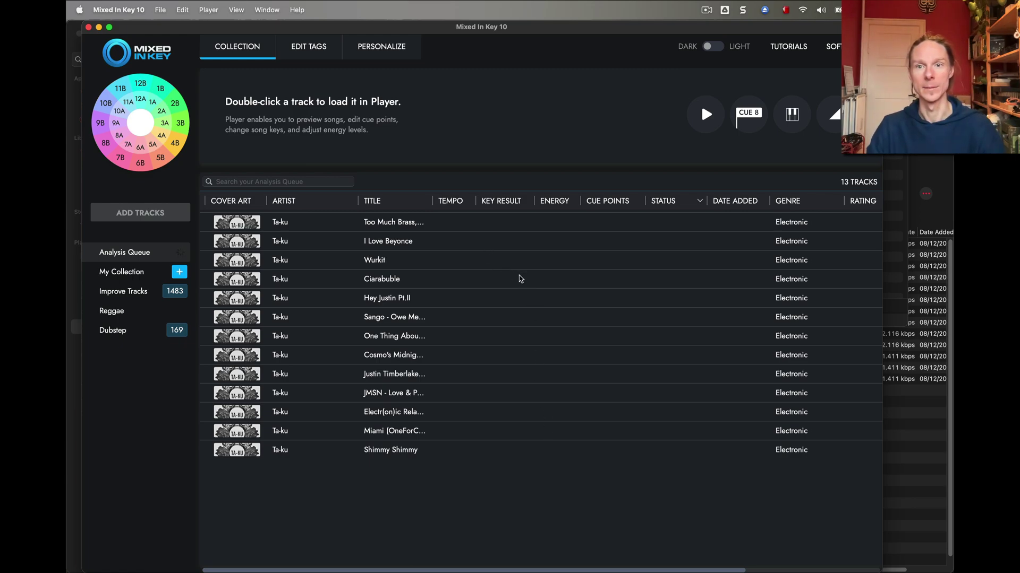
- Select all queued tracks, then deselect them while the analysis finishes
key("super+a")
scroll(606, 371, "right", 5)
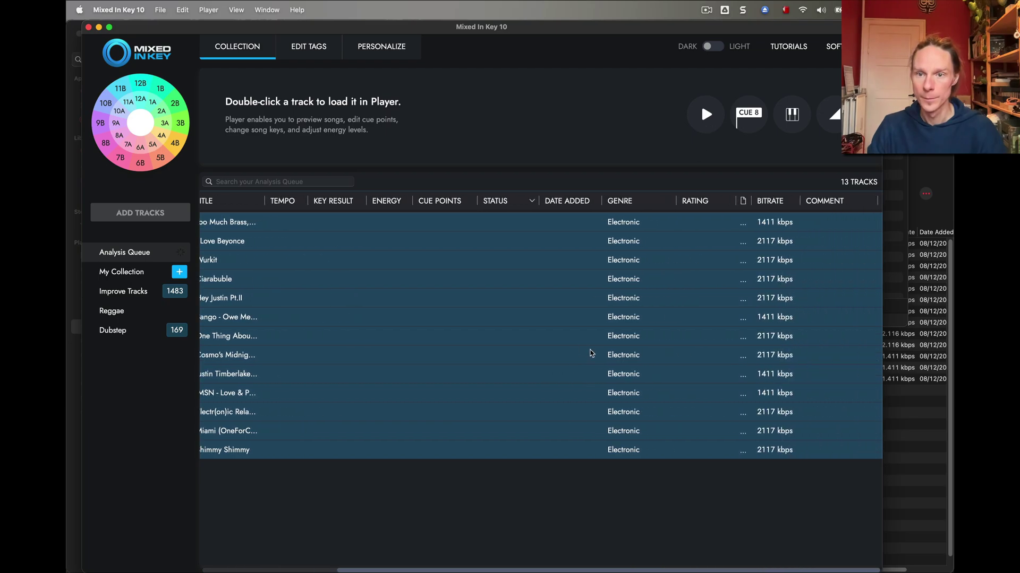
scroll(590, 349, "left", 5)
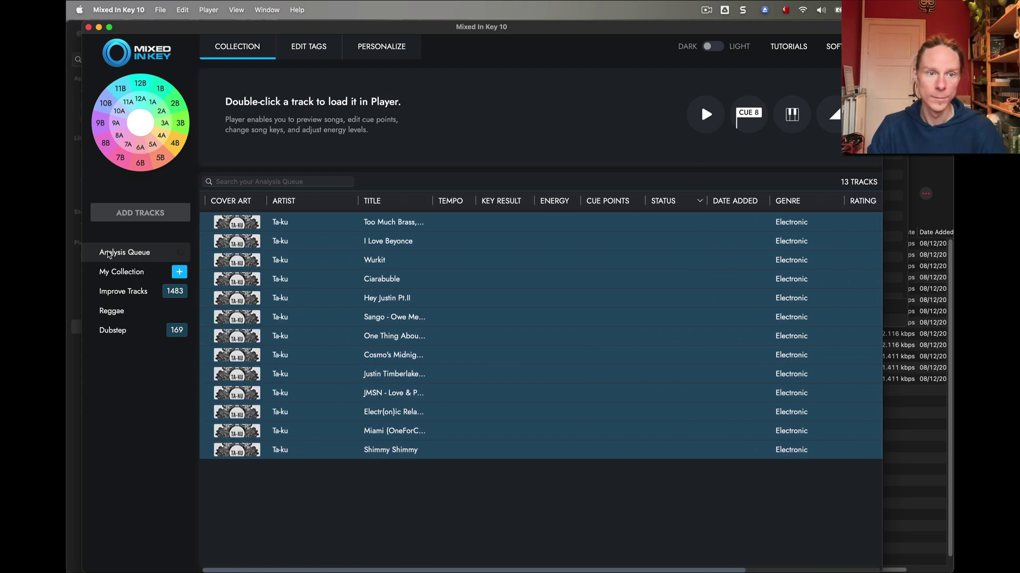
left_click(478, 514)
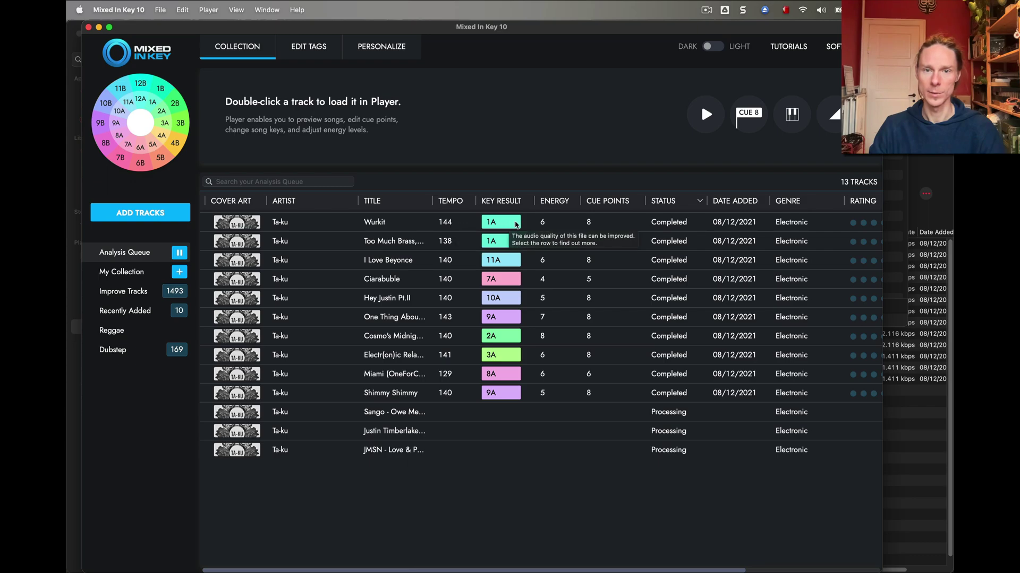
left_click(382, 49)
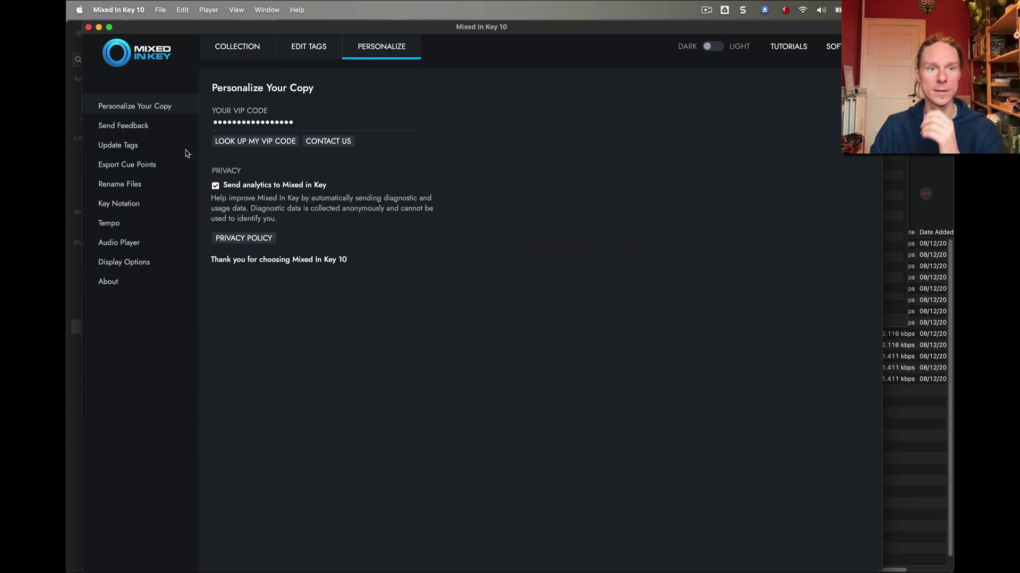
left_click(131, 146)
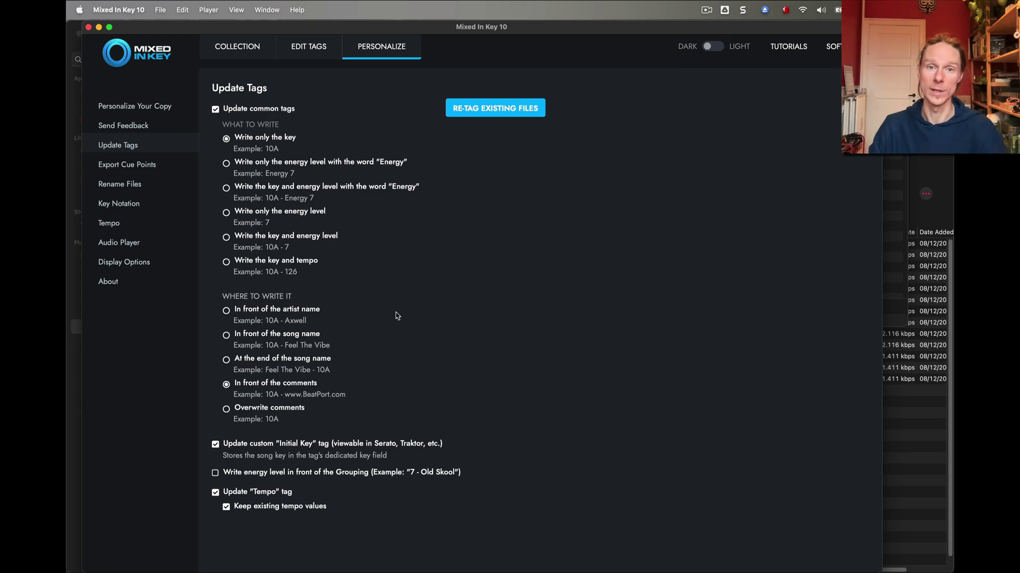
left_click(246, 51)
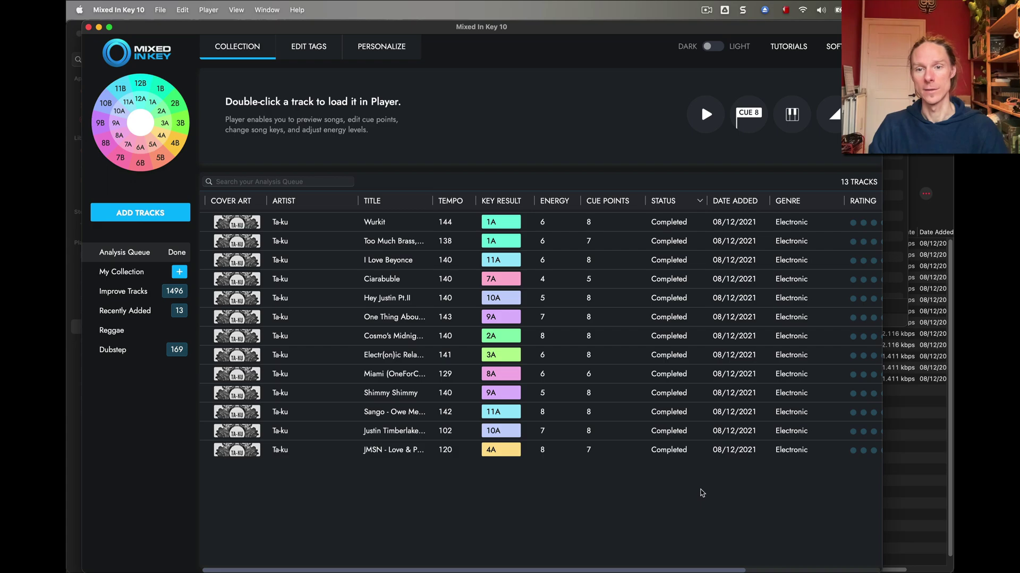
- Load the 13 album files into Mp3tag and check I Love Beyonce's Comment and BPM tags
key("super+Tab")
key("super+Tab")
key("super+Tab")
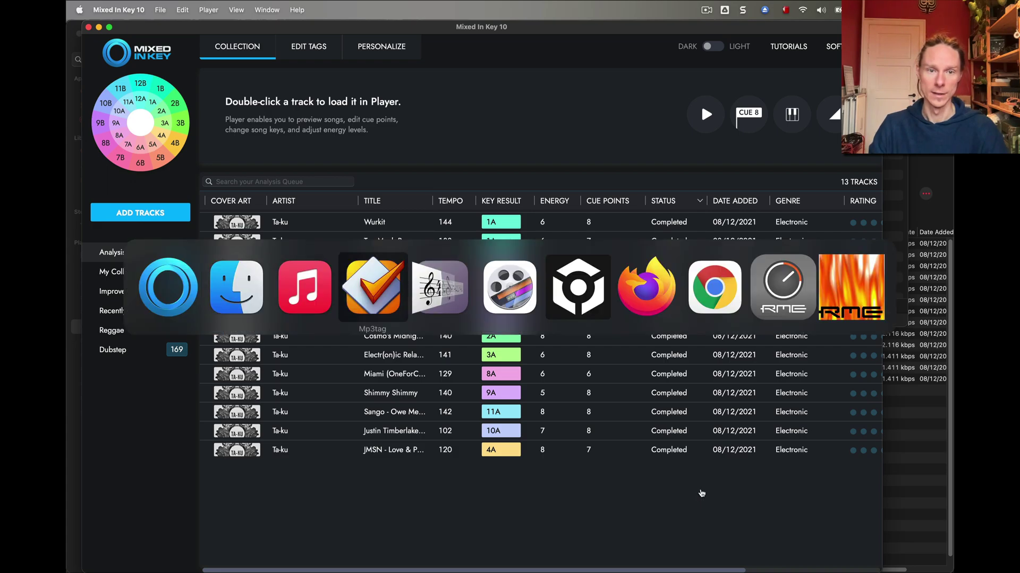
key("super+Tab")
key("super+Tab")
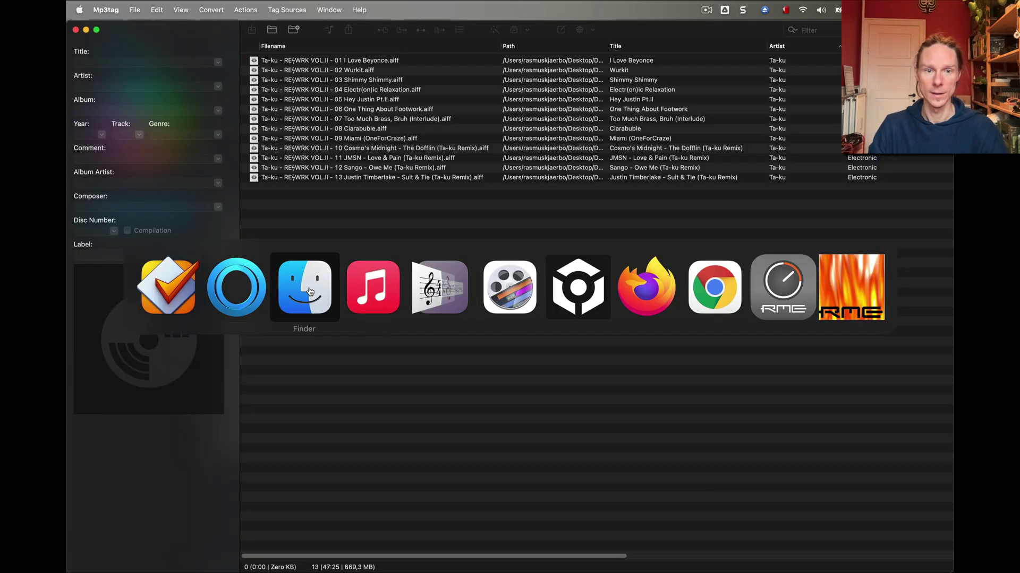
key("super+Tab")
left_click_drag(608, 213, 440, 278)
scroll(408, 246, "right", 10)
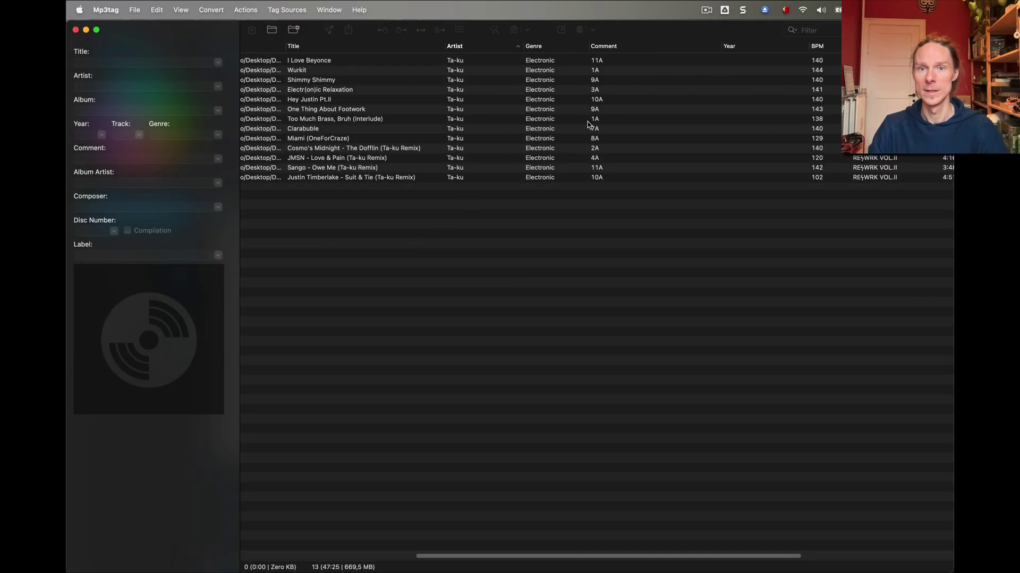
left_click(607, 60)
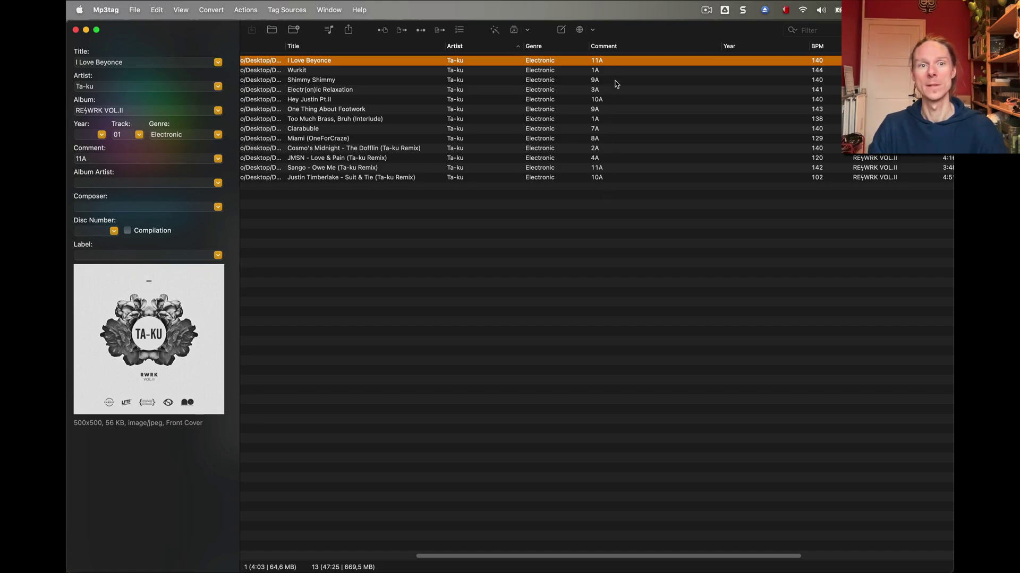
scroll(630, 61, "left", 10)
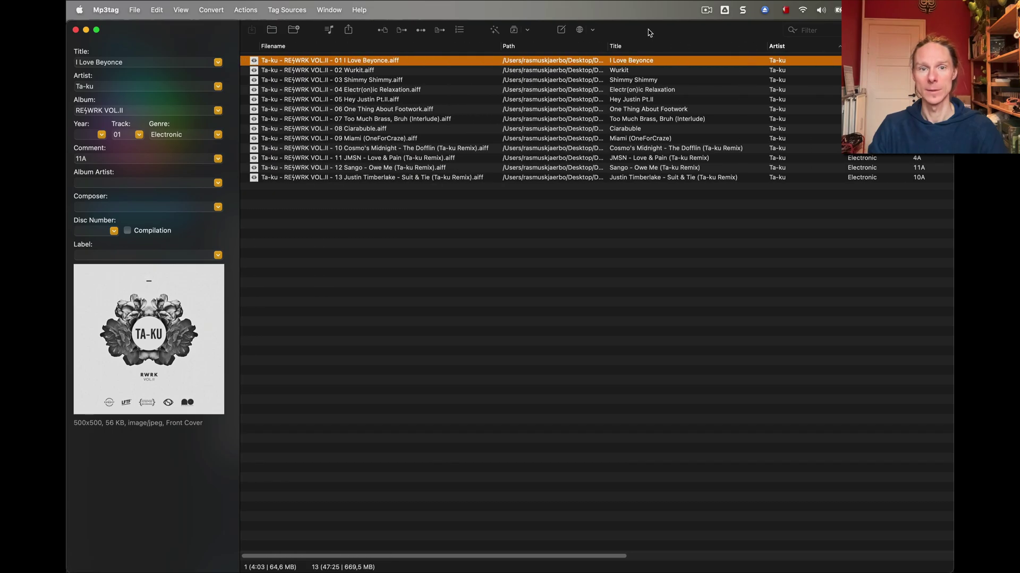
- Play I Love Beyonce from Music's Electronic playlist so BPM and comments refresh, then switch to rekordbox
key("super+Tab")
key("super+Tab")
key("super+Tab")
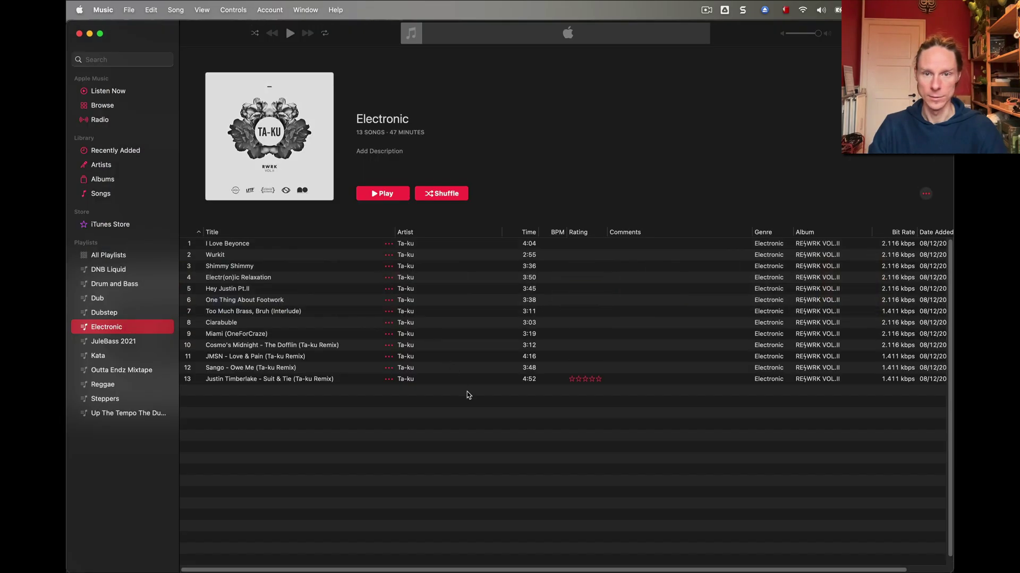
left_click(467, 430)
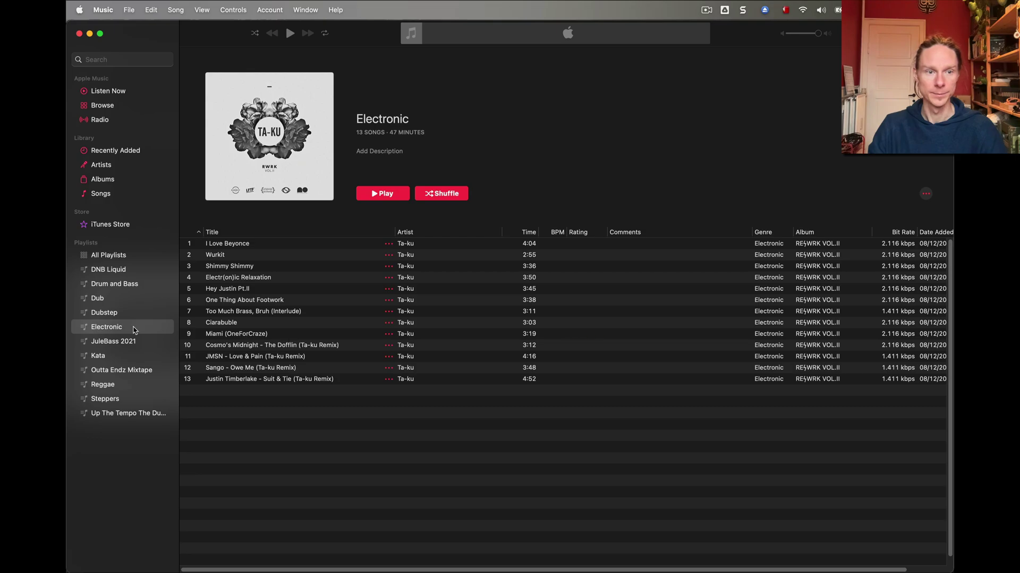
double_click(223, 244)
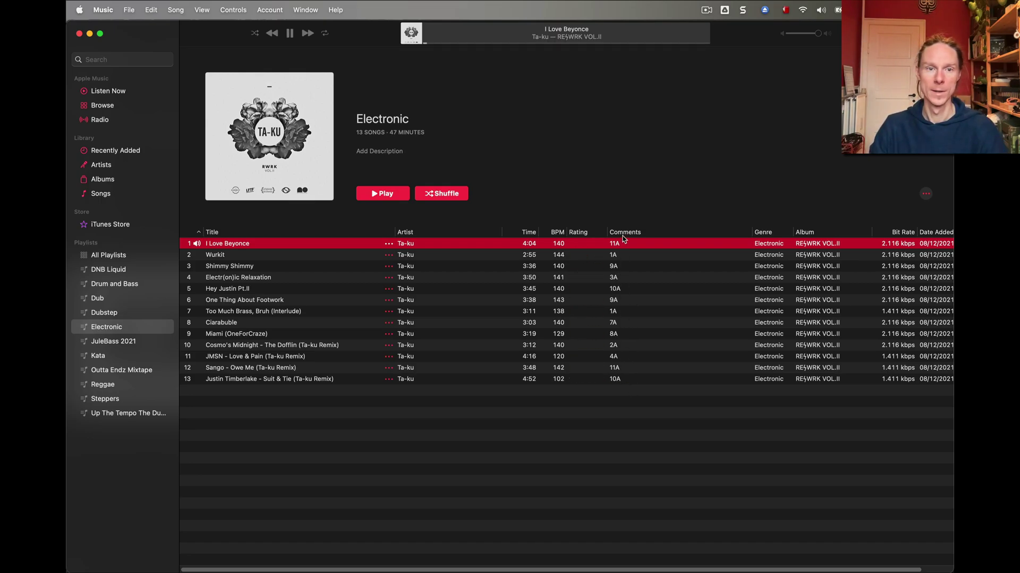
key("super+Tab")
left_click(582, 290)
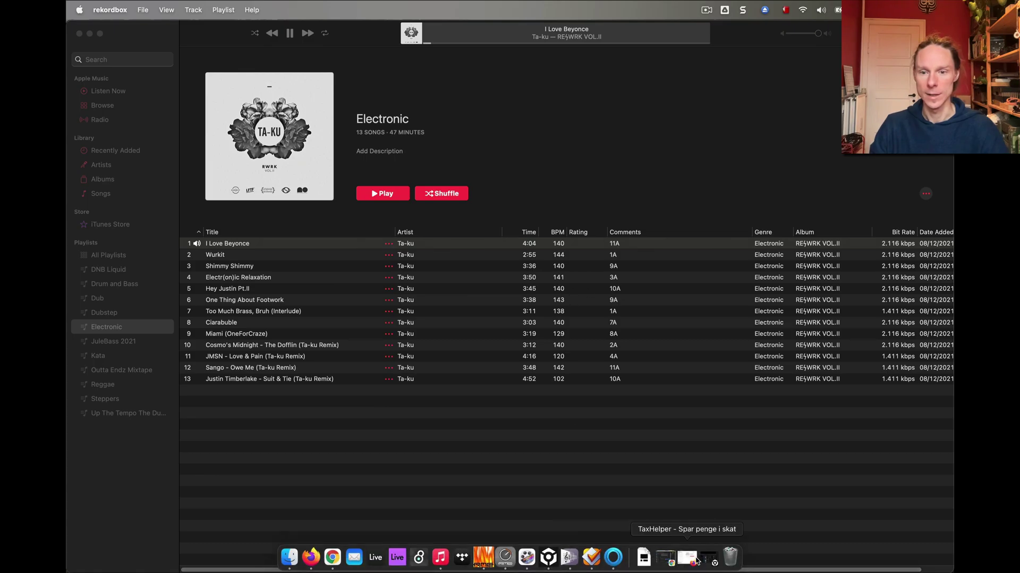
- Refresh the iTunes library in rekordbox and open its Electronic playlist of 13 Ta-ku tracks
left_click(708, 559)
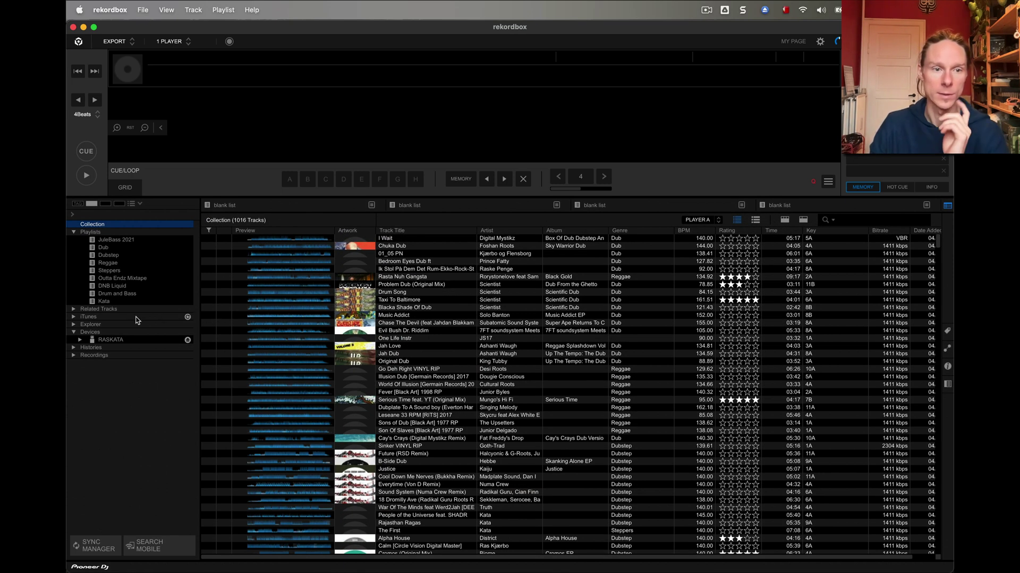
left_click(73, 318)
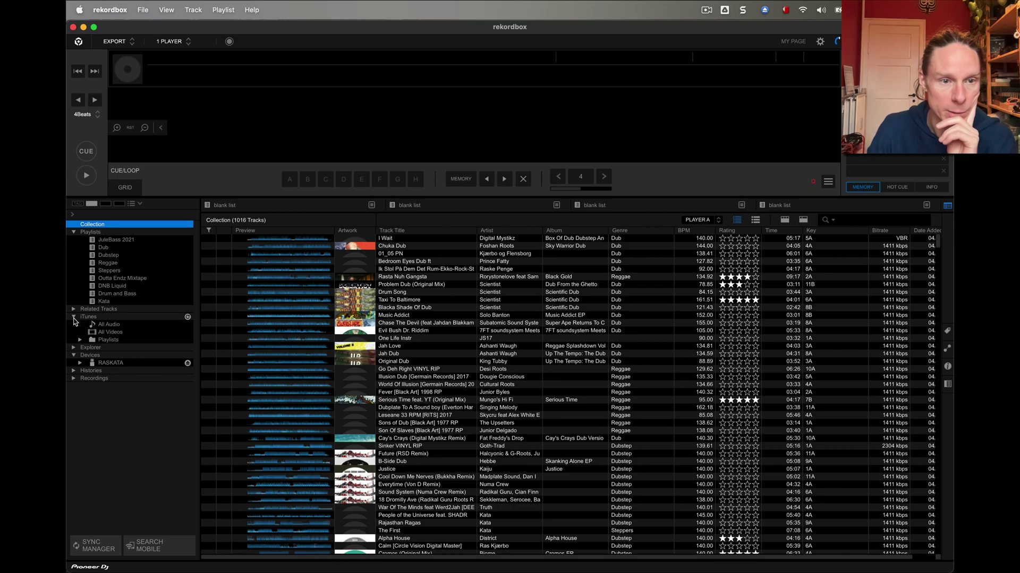
left_click(188, 319)
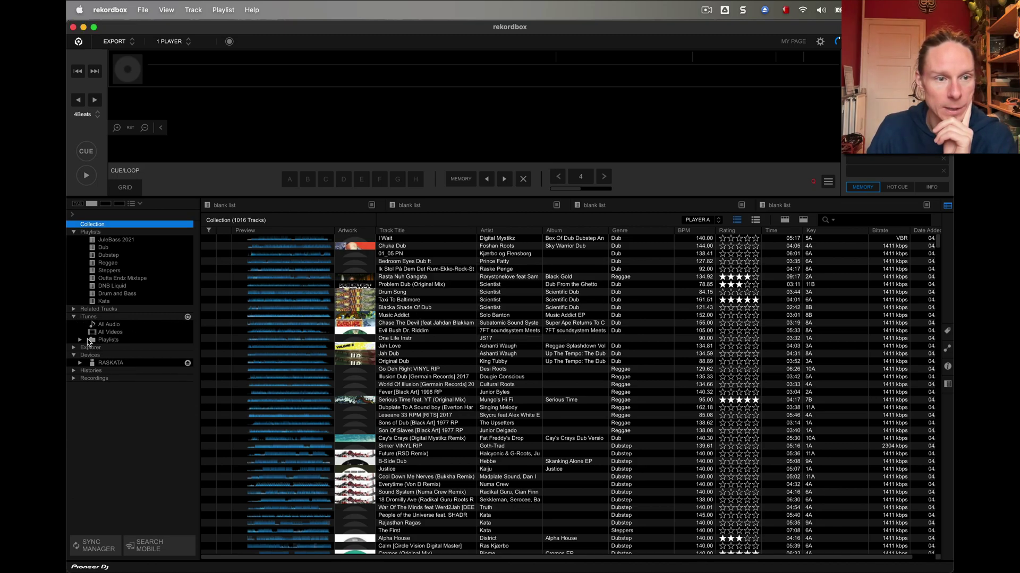
left_click(80, 341)
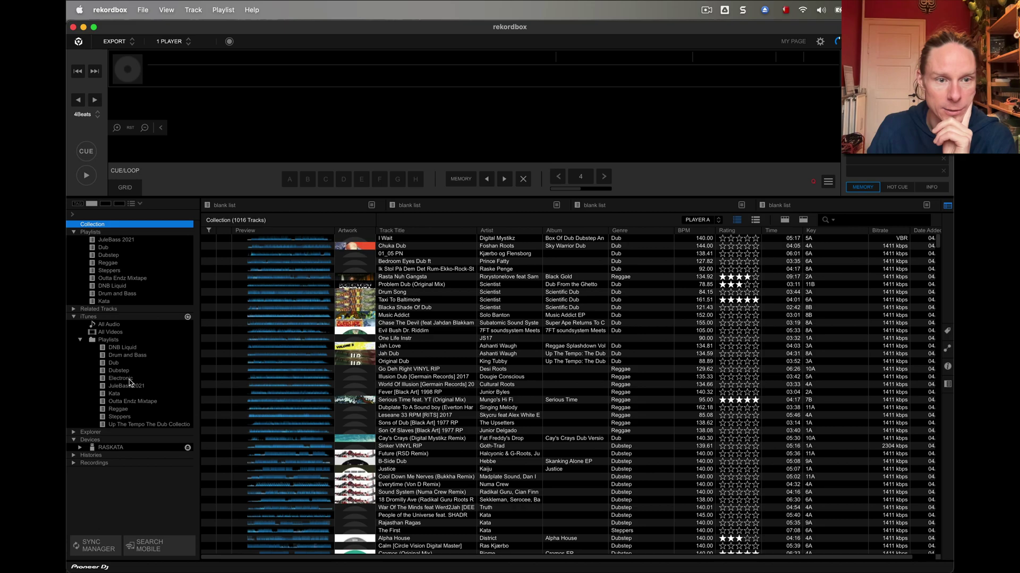
left_click(121, 379)
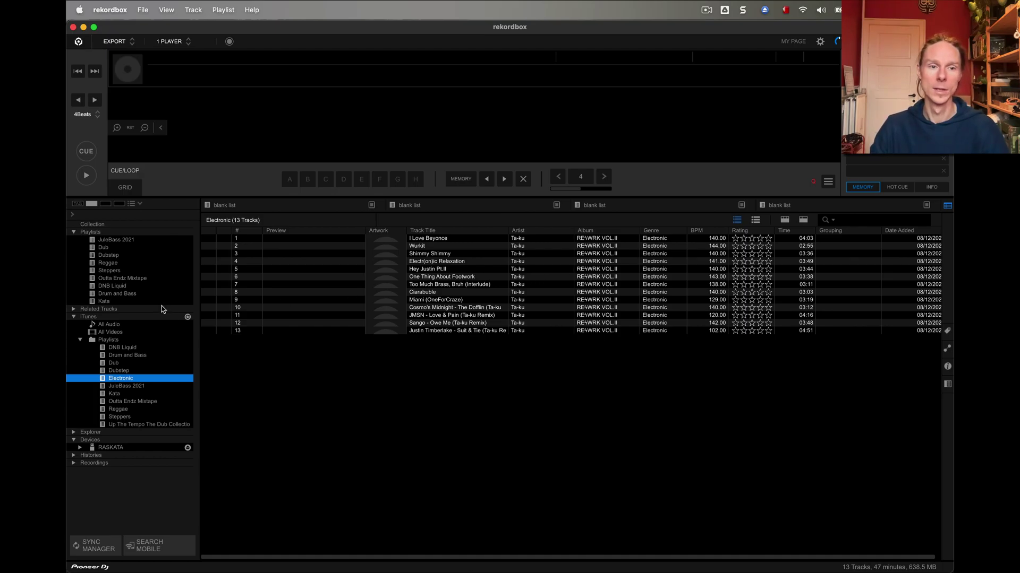
- Browse the Drum and Bass, Dubstep and Dub playlists, ending on the 275-track Dub list
left_click(118, 294)
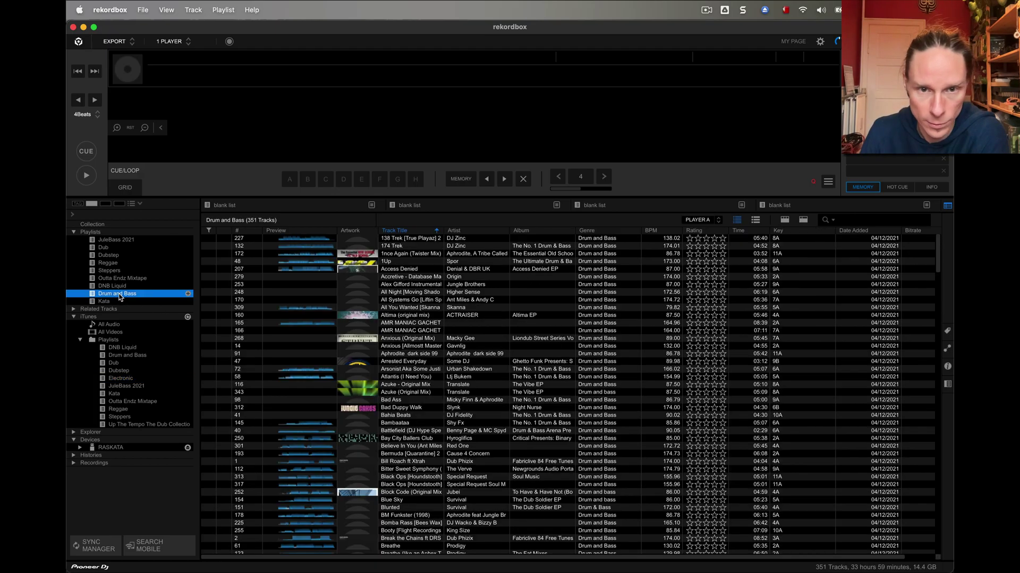
scroll(511, 307, "down", 20)
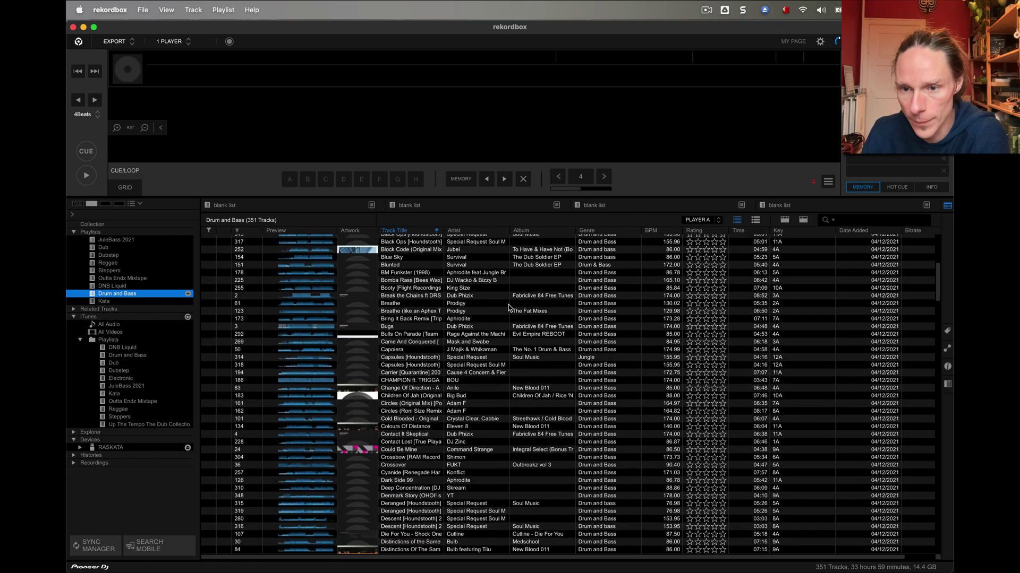
scroll(508, 305, "down", 15)
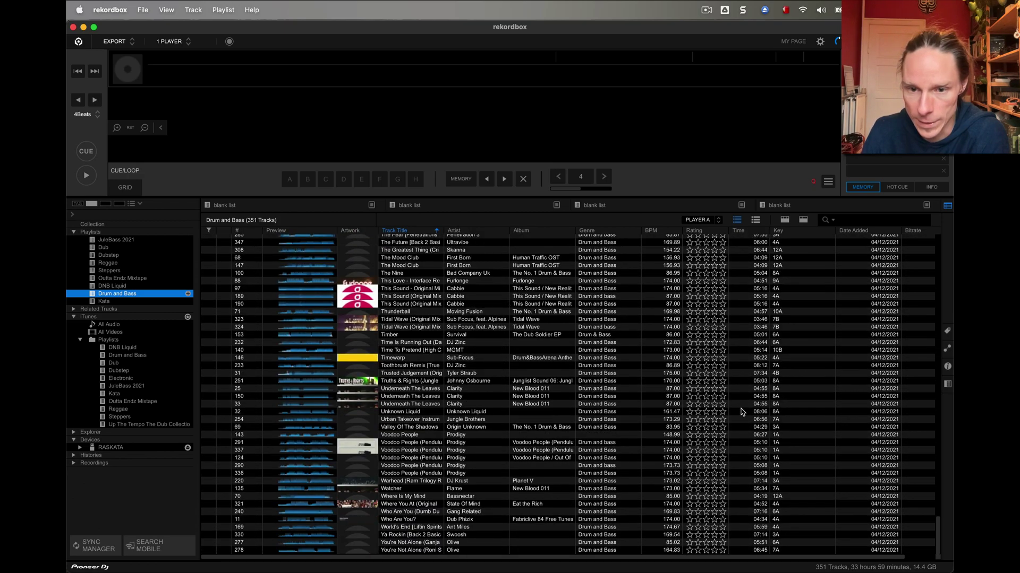
left_click(108, 255)
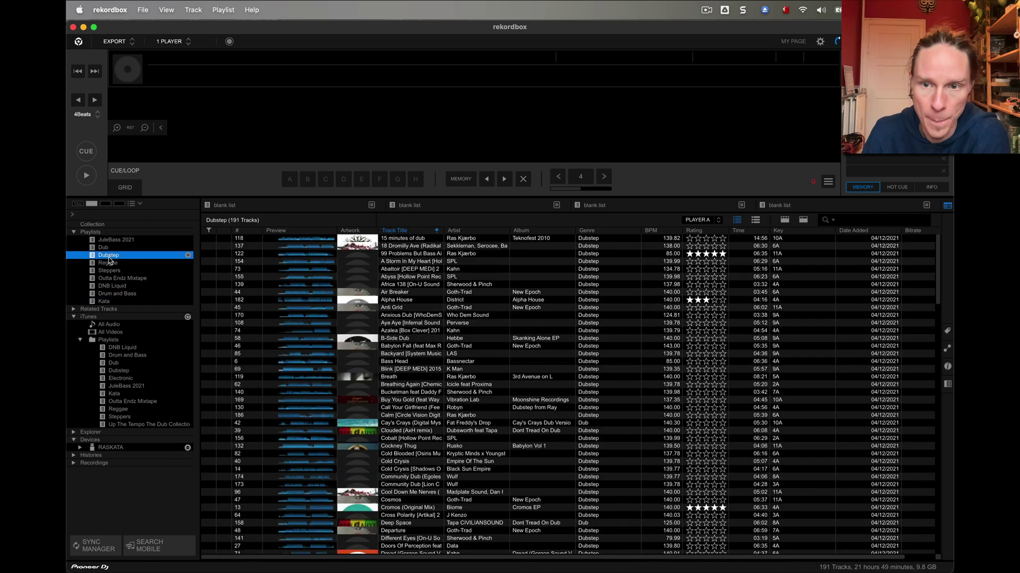
scroll(487, 360, "down", 10)
scroll(487, 360, "up", 20)
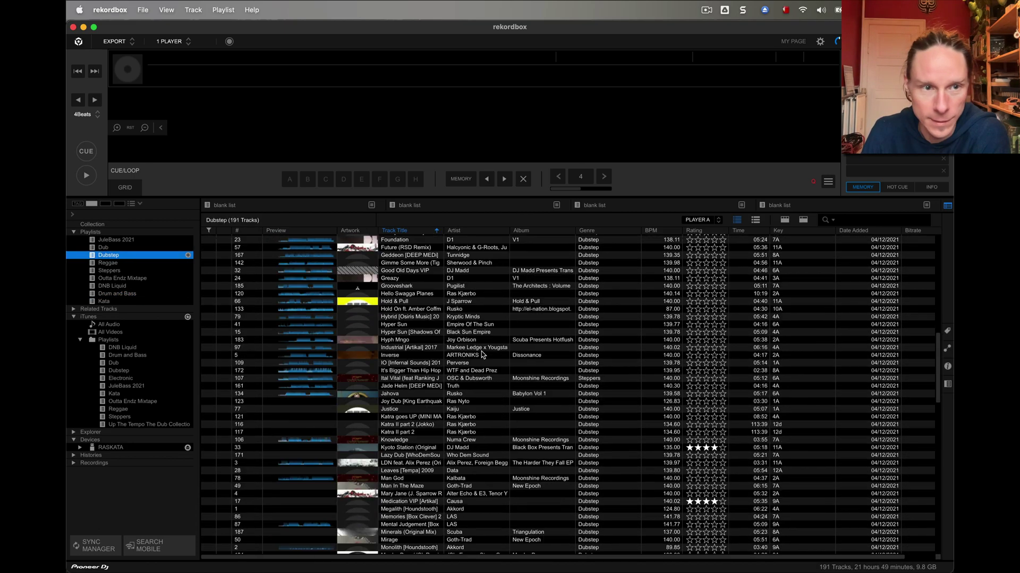
left_click(114, 248)
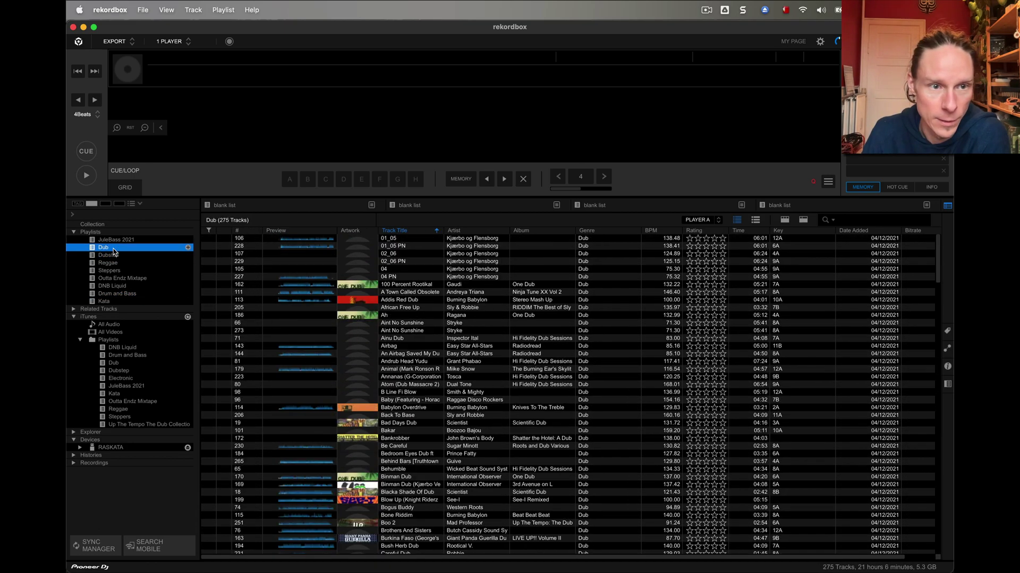
scroll(598, 346, "down", 5)
scroll(598, 348, "down", 20)
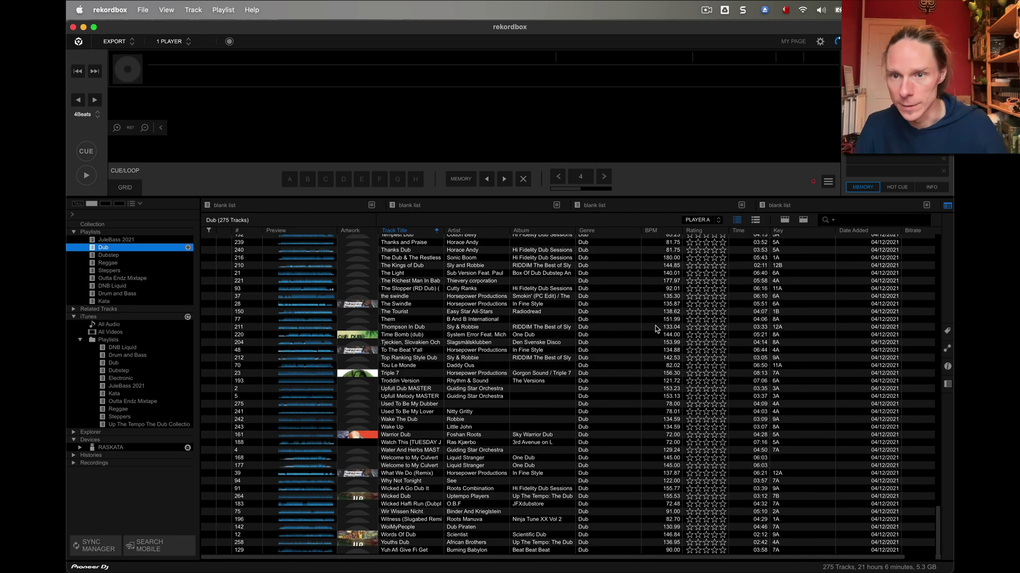
- Add a Comments column to the track list and read several tracks' comments
right_click(705, 233)
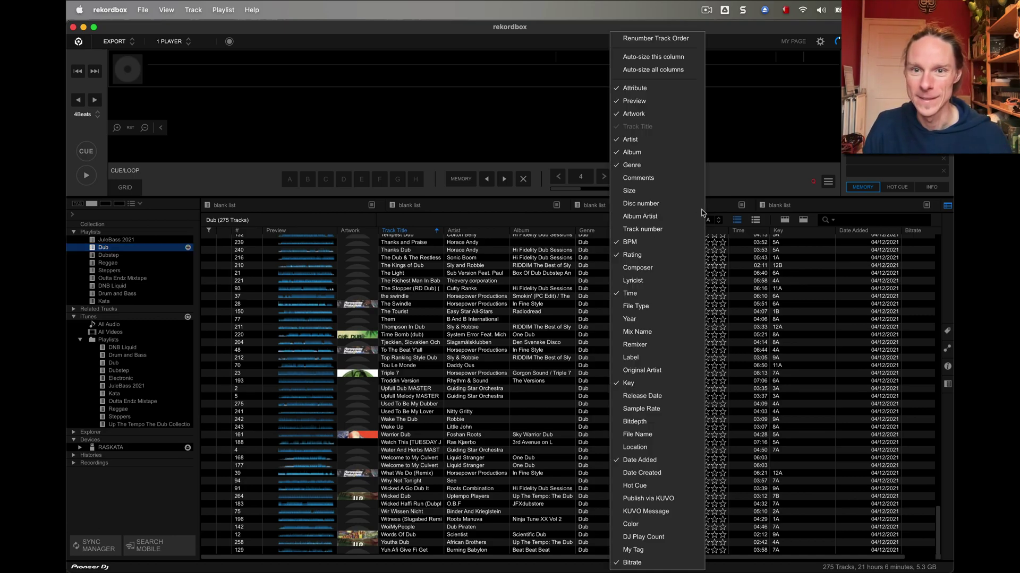
left_click(653, 178)
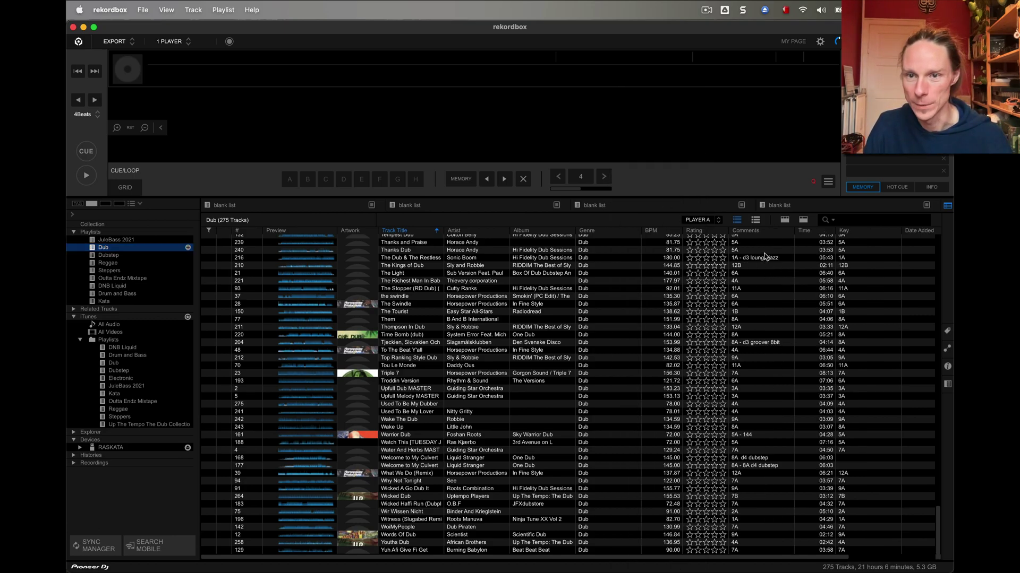
left_click(746, 260)
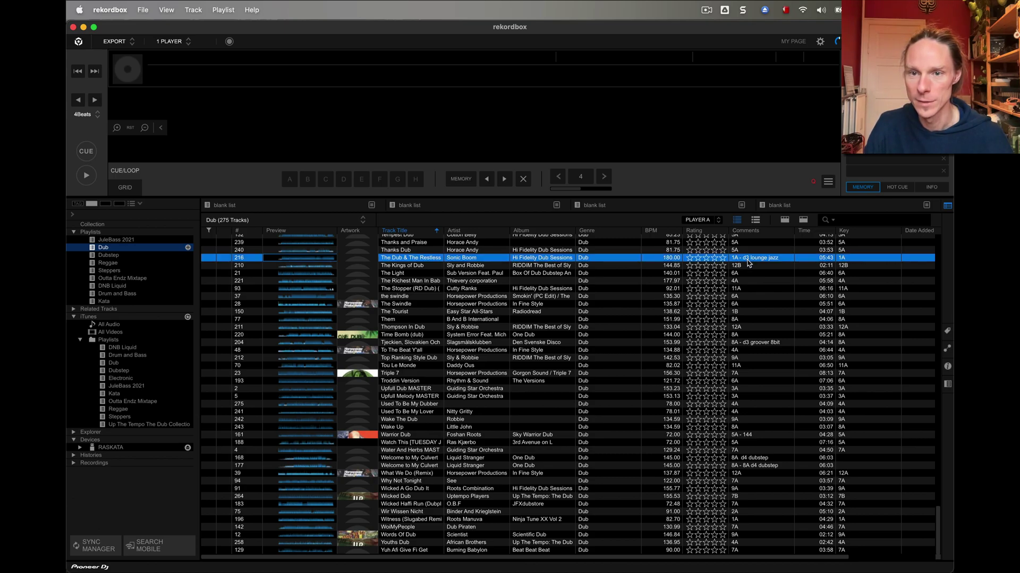
left_click(766, 344)
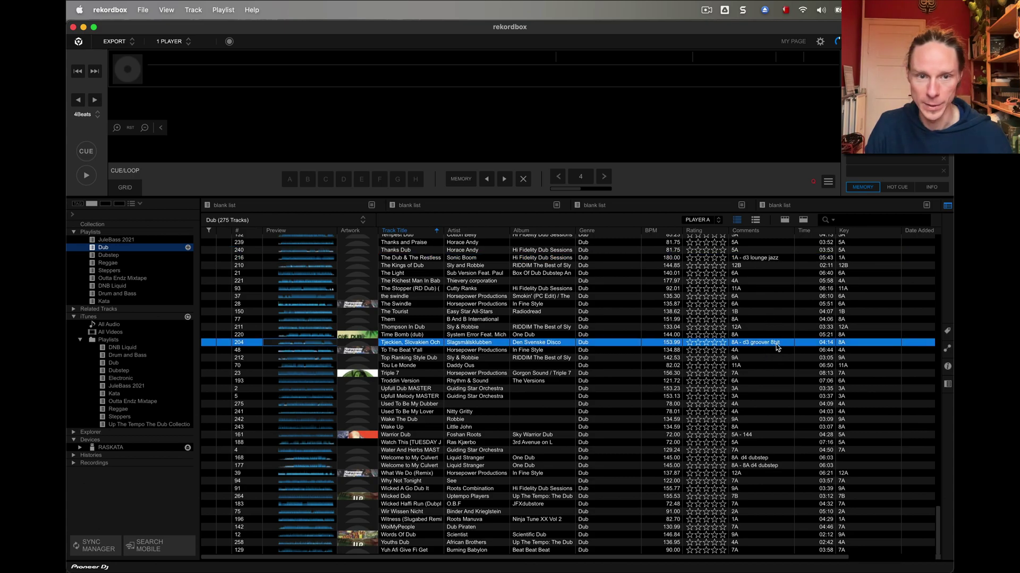
left_click(763, 459)
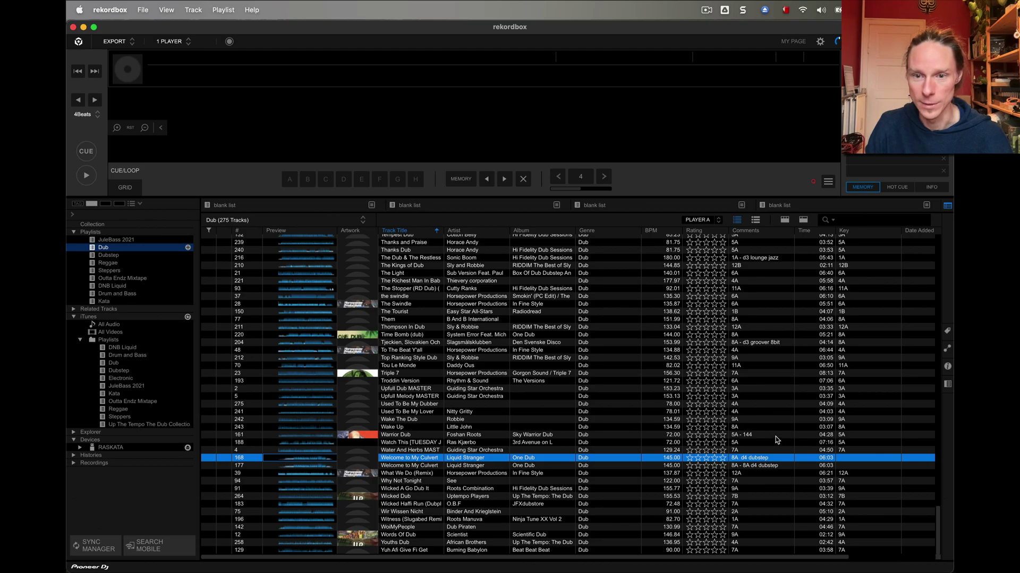
- Open the Dubstep playlist and widen its Comments column
left_click(123, 255)
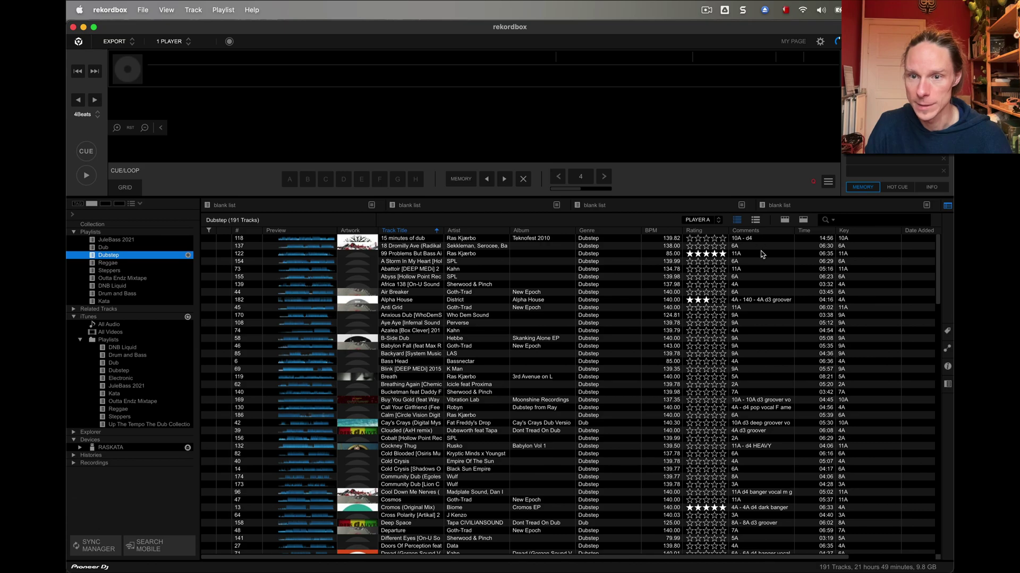
left_click(765, 408)
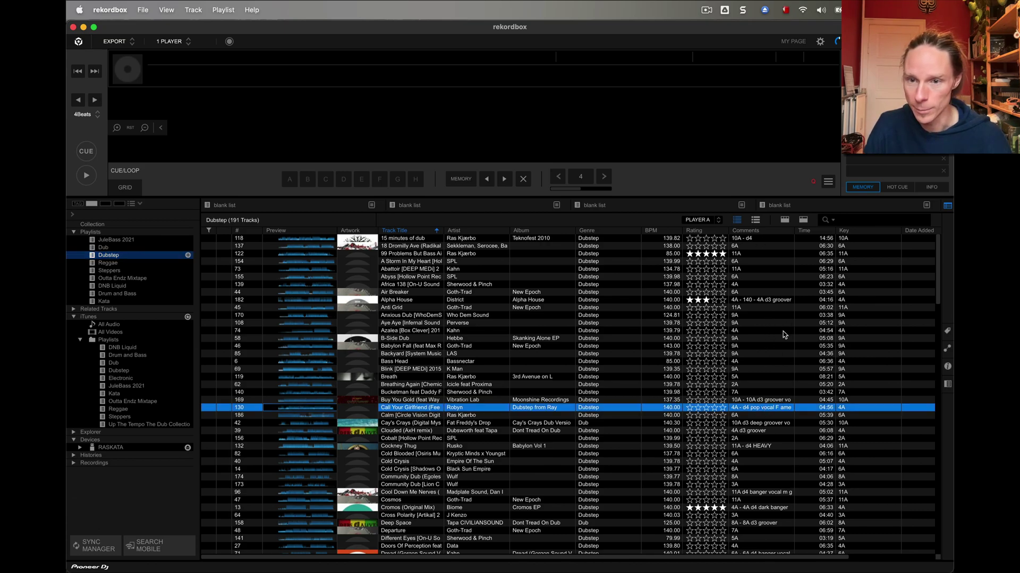
left_click_drag(798, 229, 824, 230)
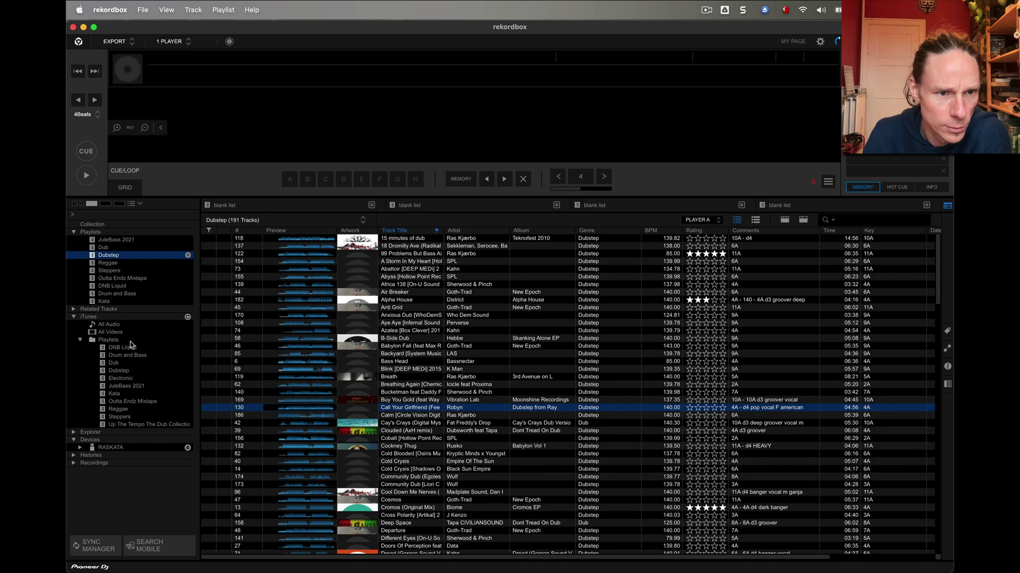
- Import the iTunes Electronic playlist into rekordbox, allowing Desktop access and analysing its tracks, then open it
left_click(127, 381)
right_click(128, 382)
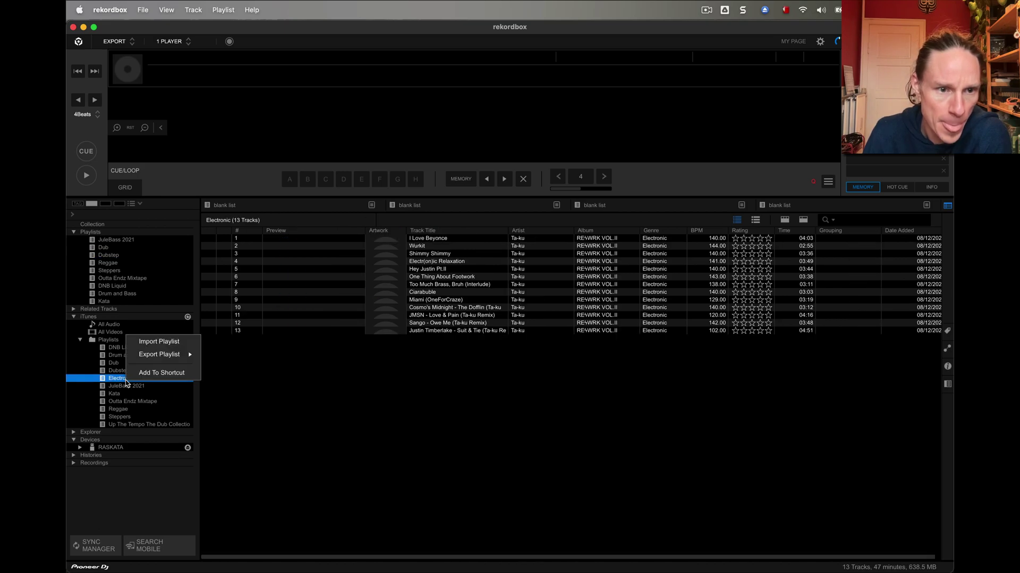
left_click(157, 344)
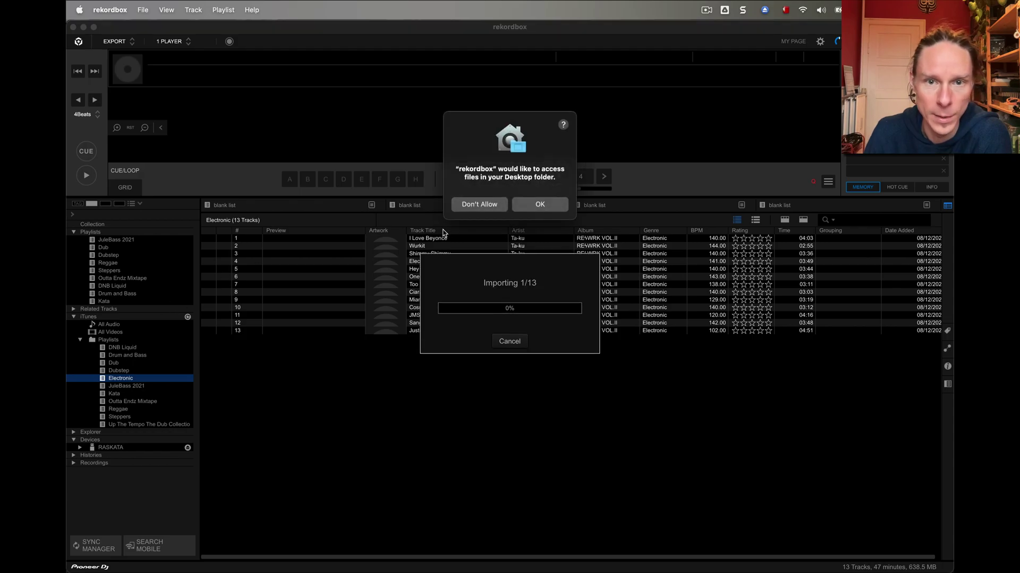
left_click(534, 209)
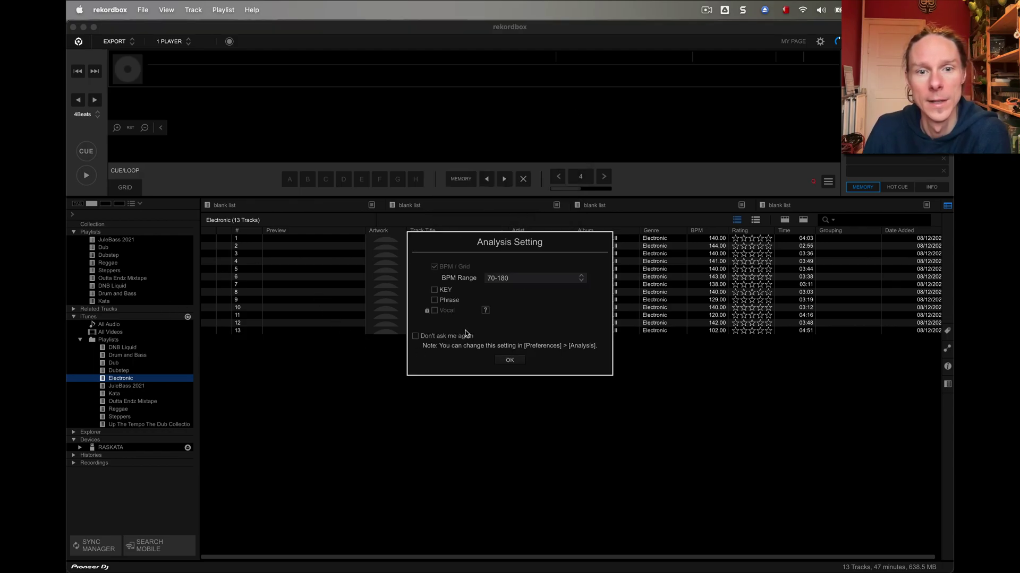
left_click(510, 361)
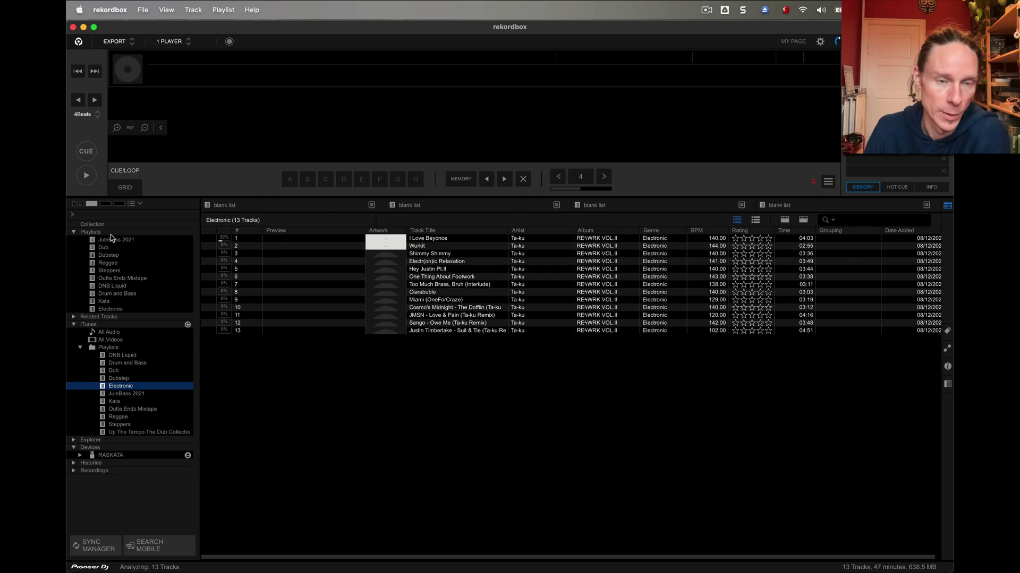
left_click(112, 310)
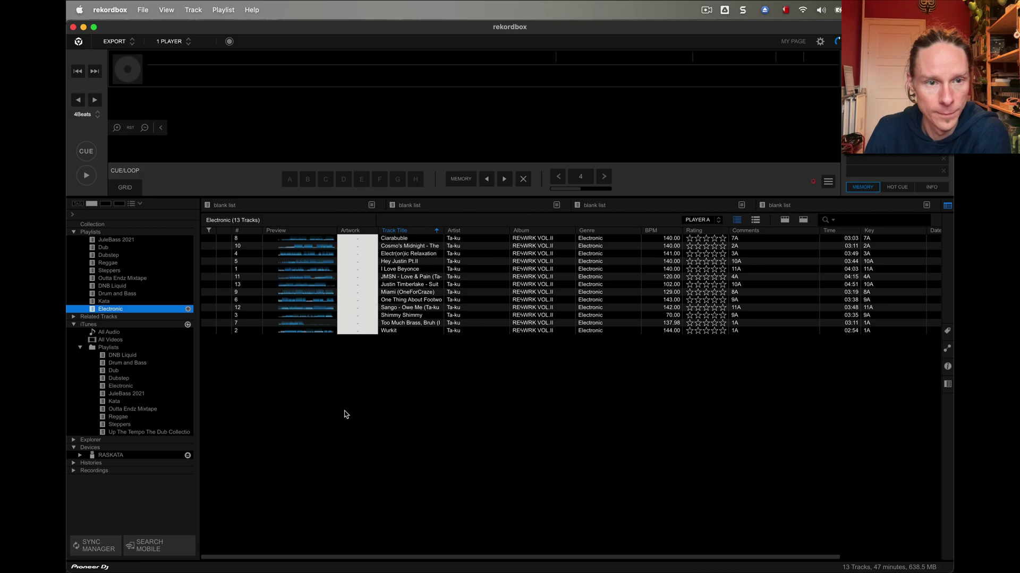
- Tick Electronic for syncing to /Volumes/RASKATA in Sync Manager and confirm starting the sync
left_click(99, 548)
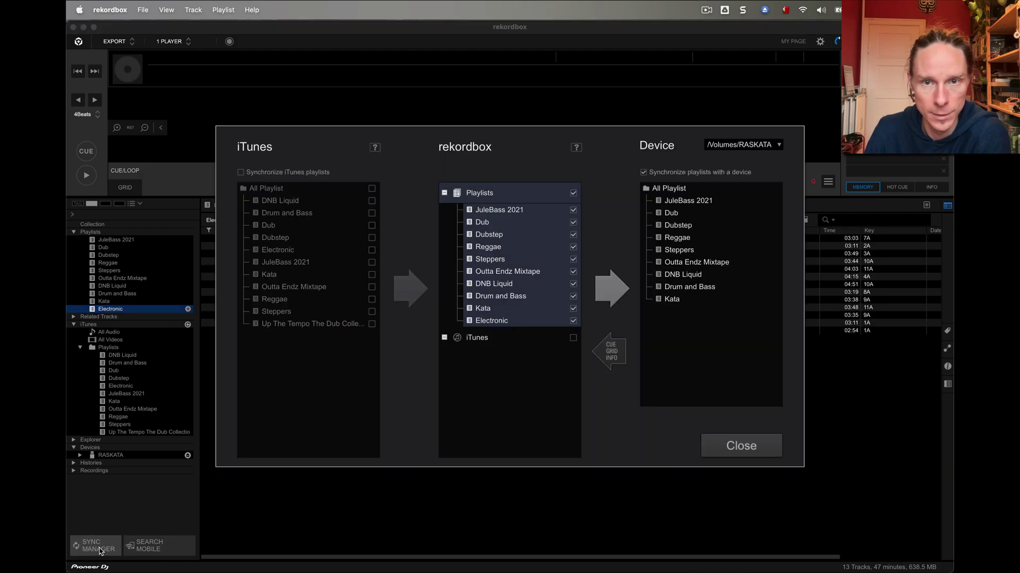
left_click(753, 147)
left_click(744, 156)
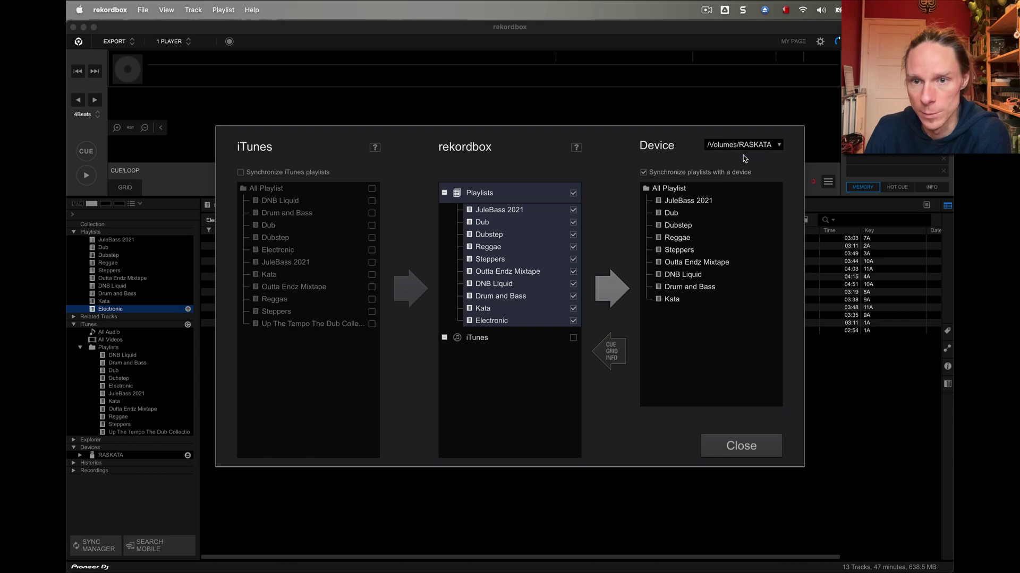
left_click(573, 321)
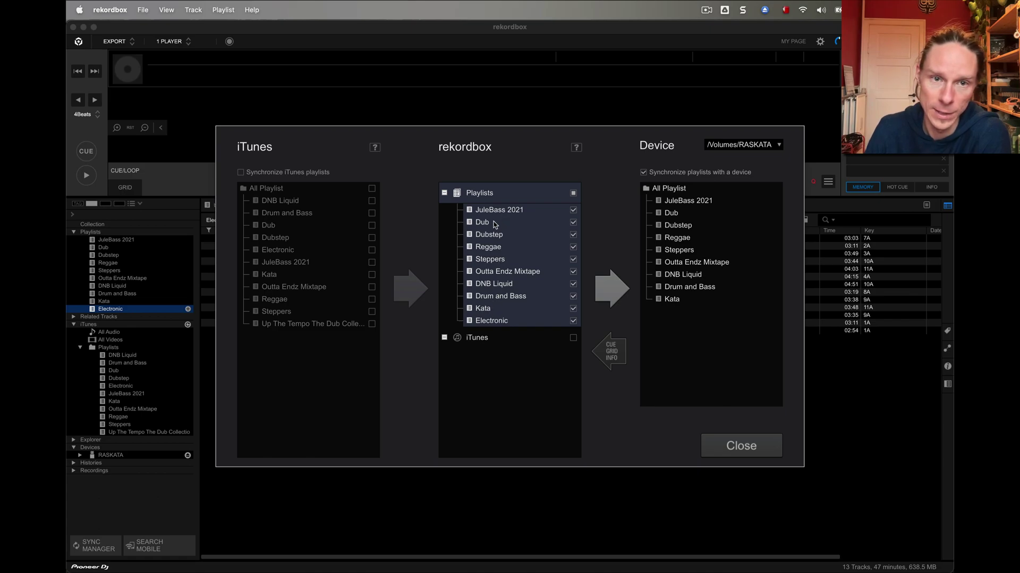
left_click(741, 446)
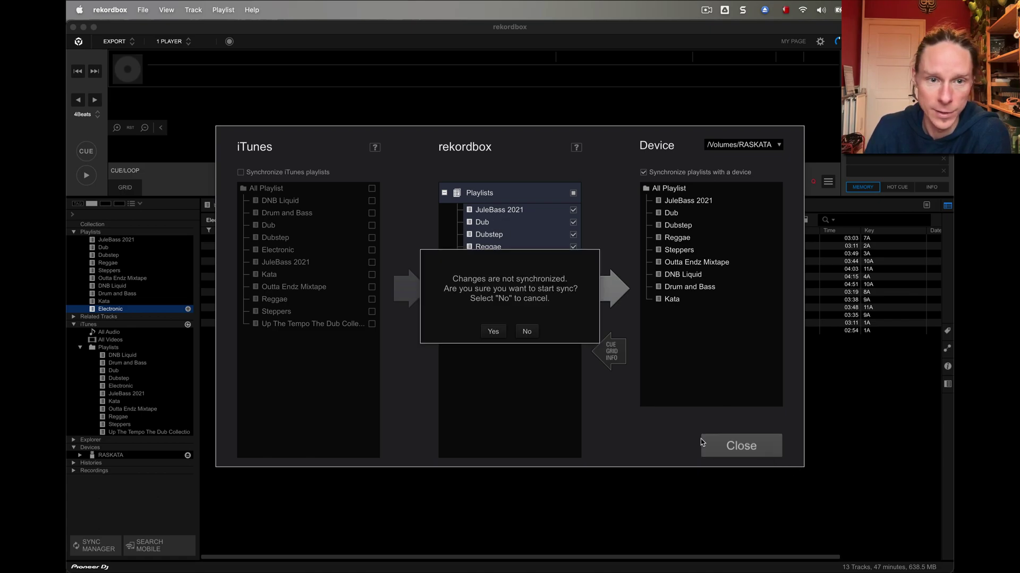
left_click(493, 329)
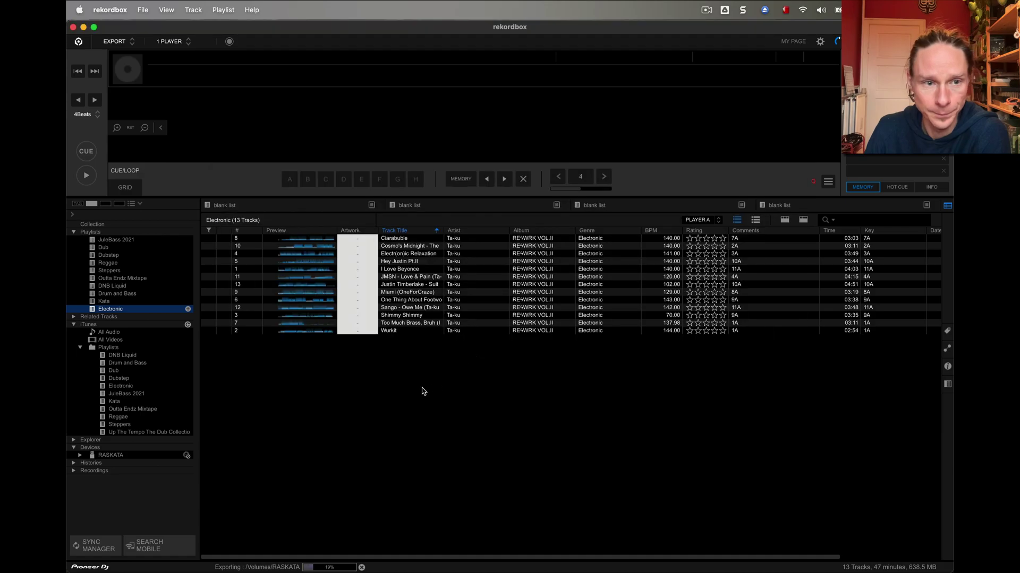
- Open JuleBass 2021, sort it by #, and move Dub to the top
left_click(120, 241)
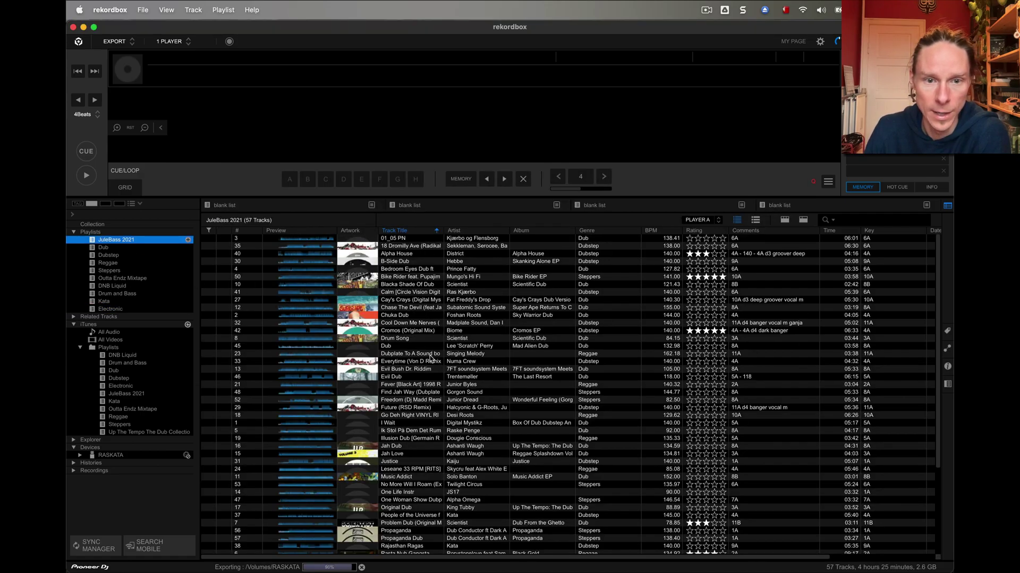
left_click_drag(395, 348, 405, 238)
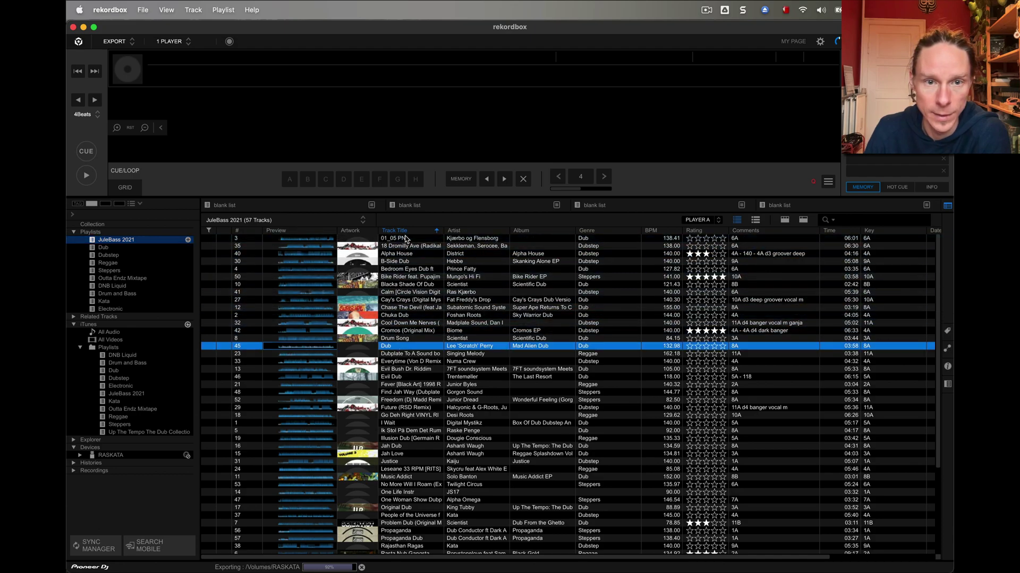
left_click(237, 231)
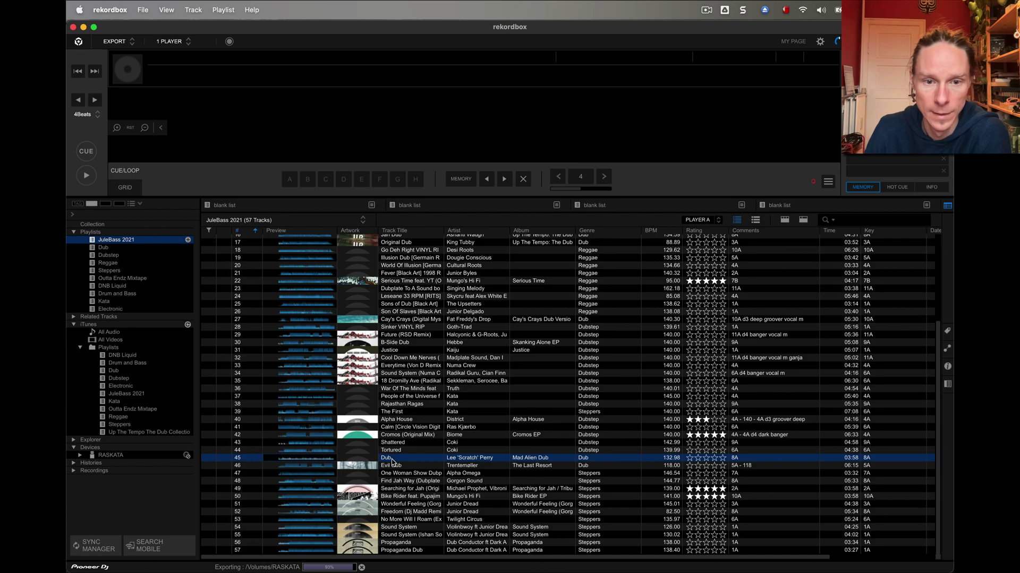
left_click_drag(394, 459, 396, 240)
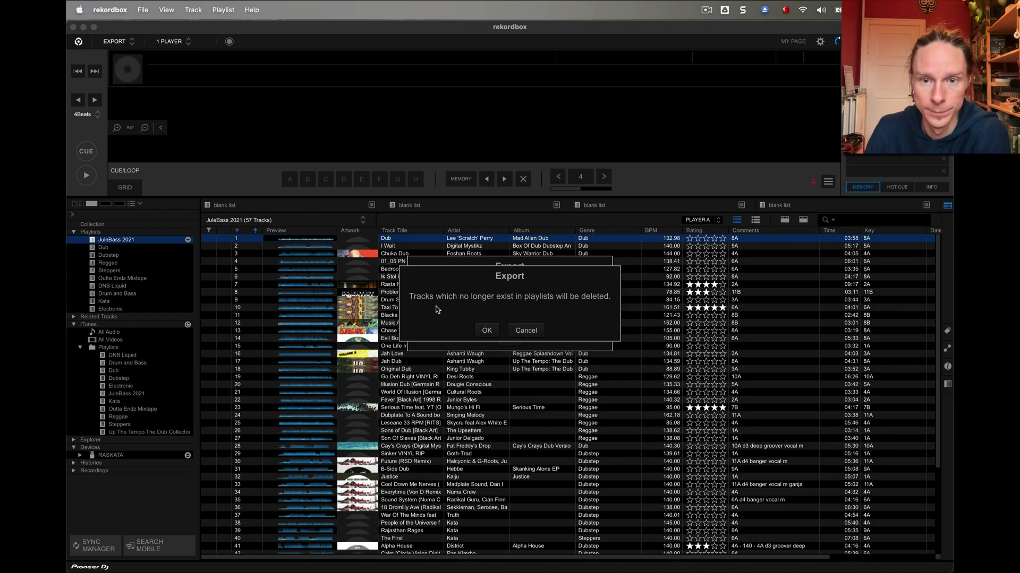
- Confirm removing unlisted tracks, acknowledge the finished export and close the export log
left_click(487, 331)
left_click(509, 338)
left_click(278, 89)
left_click(335, 32)
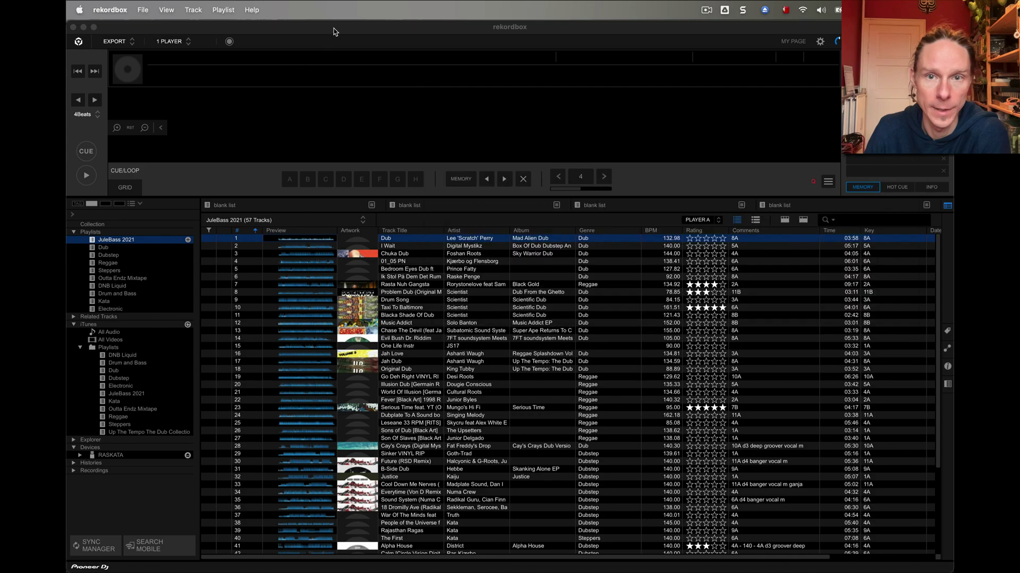
- Move Ik Stol På Dem Det Rum and Chase The Devil into second and third place
left_click(396, 240)
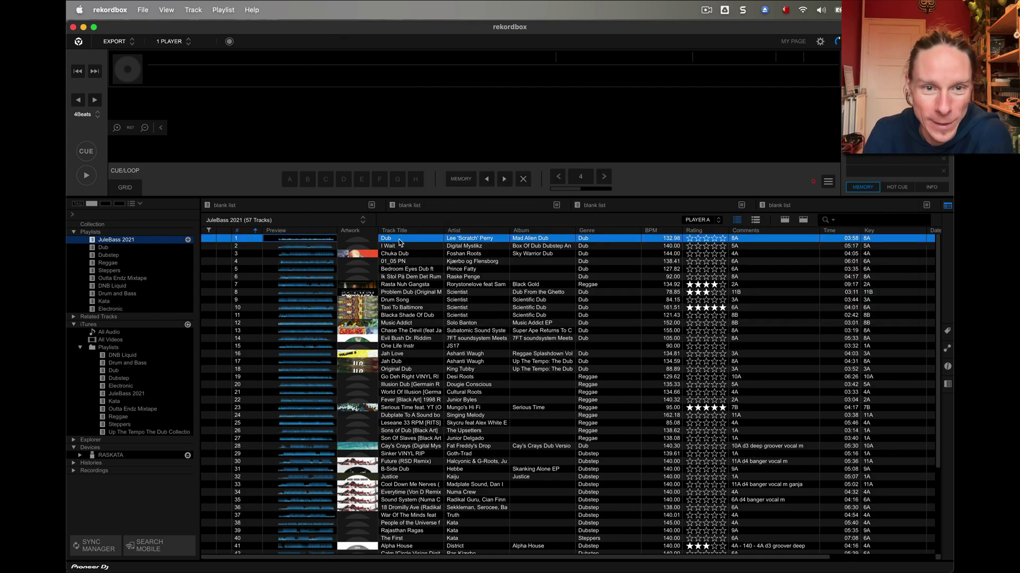
left_click_drag(399, 279, 402, 245)
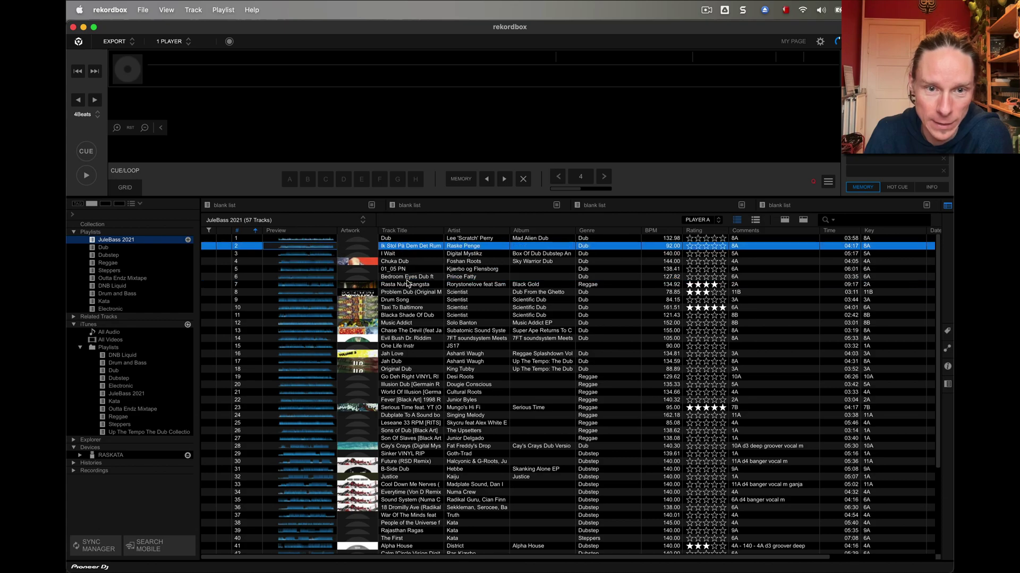
left_click_drag(413, 331, 410, 253)
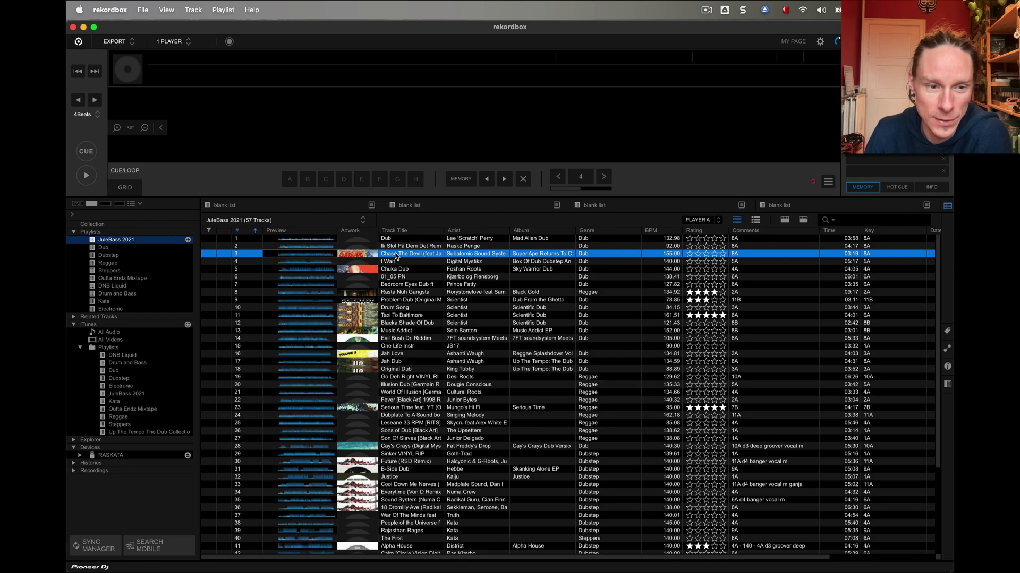
left_click(98, 547)
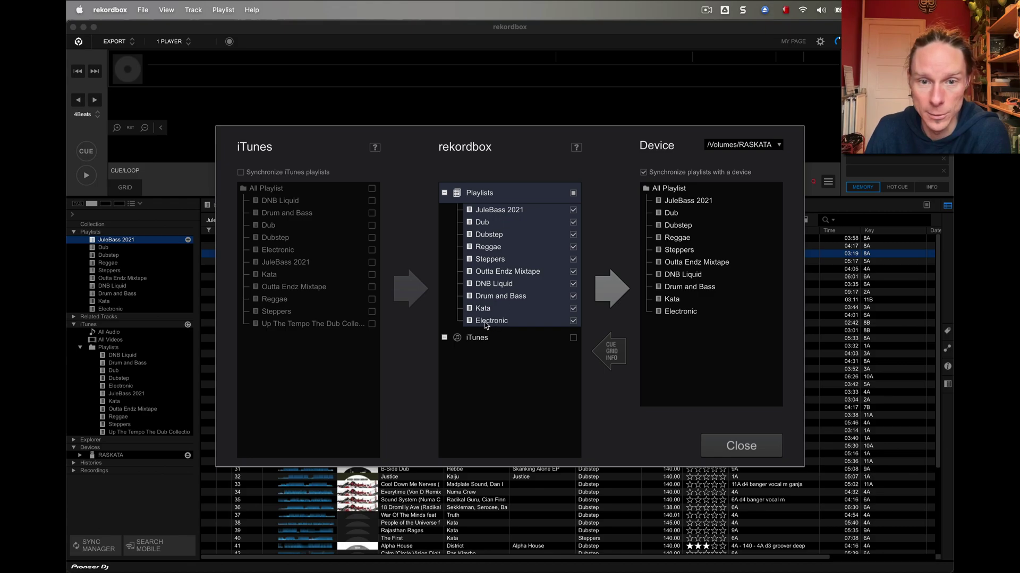
- Sync playlists plus CUE/GRID/INFO to the RASKATA drive, confirming the track information replacement
left_click(574, 321)
left_click(573, 321)
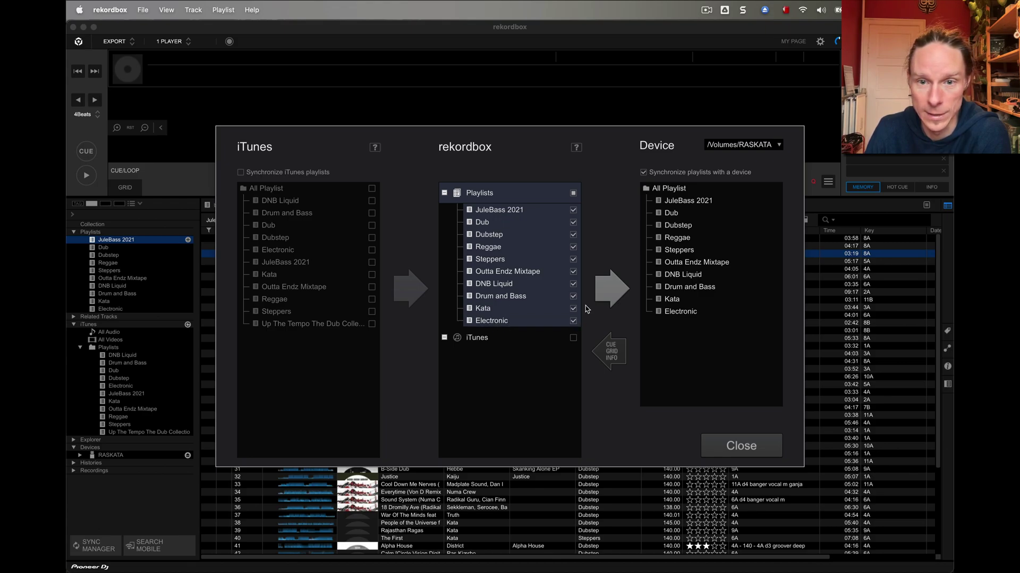
left_click(611, 289)
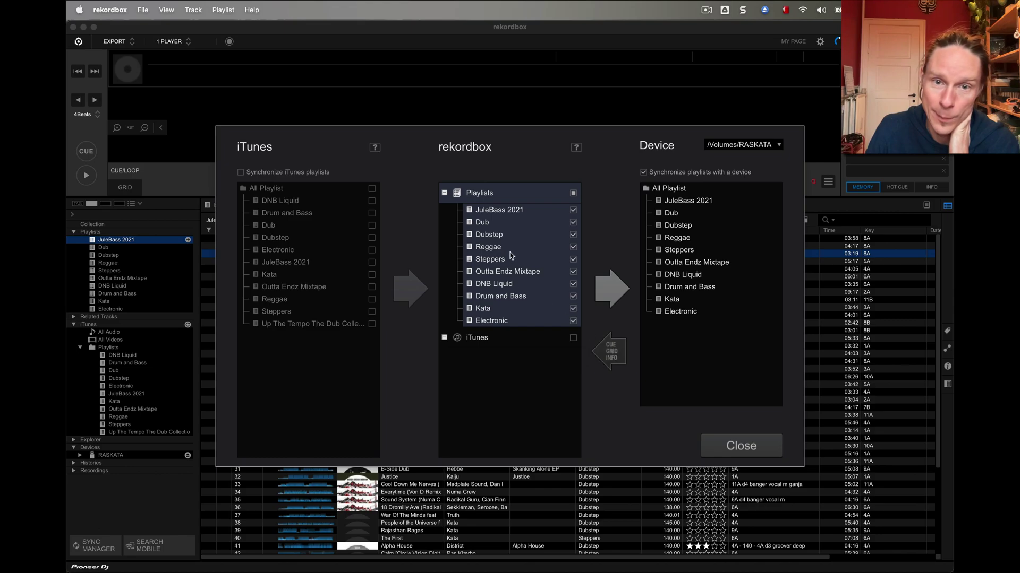
left_click(607, 351)
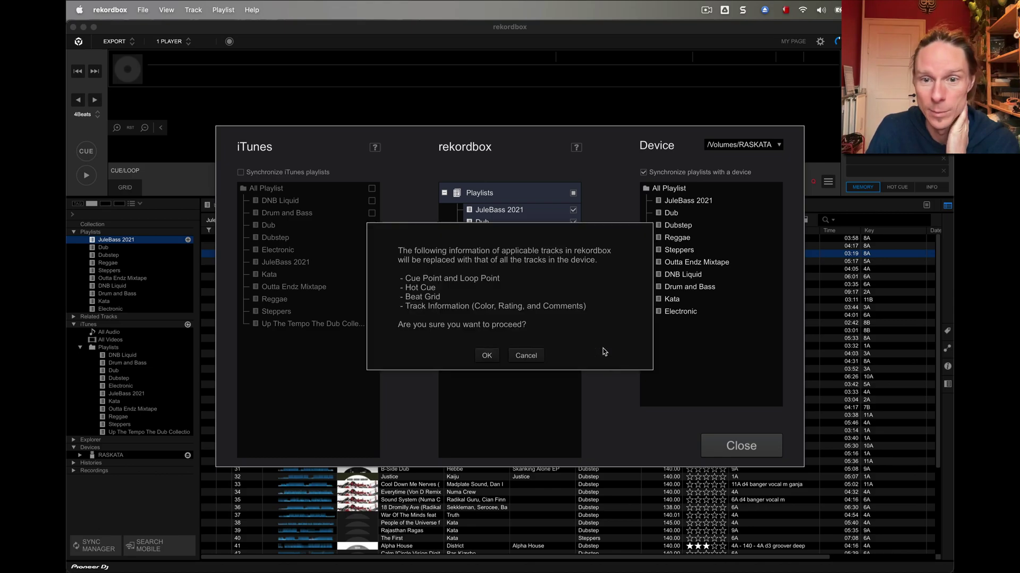
left_click(487, 356)
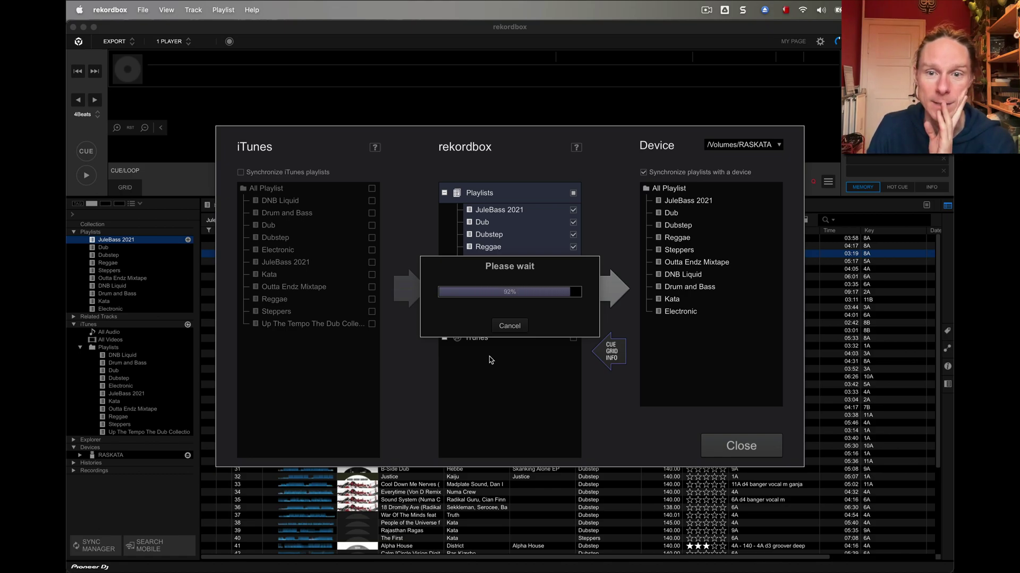
- Load Evil Bush Dr. Riddim from JuleBass 2021 onto the deck and play it
left_click(742, 449)
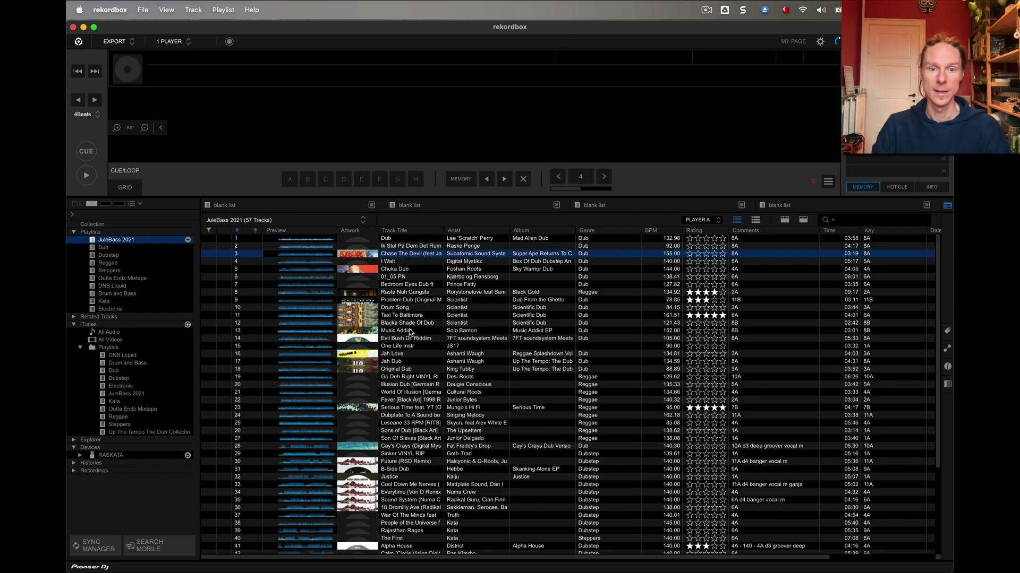
left_click_drag(412, 342, 363, 105)
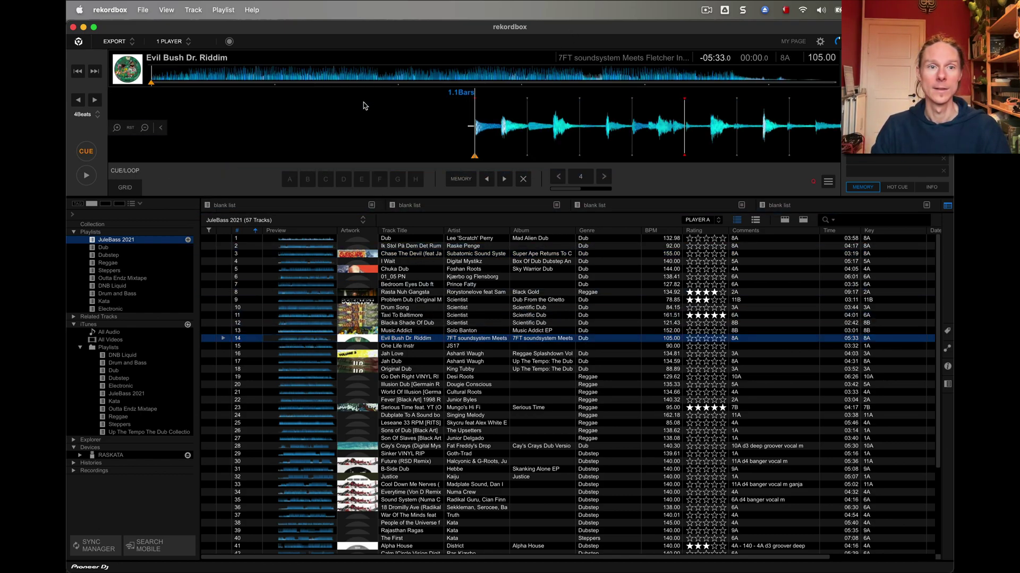
key("space")
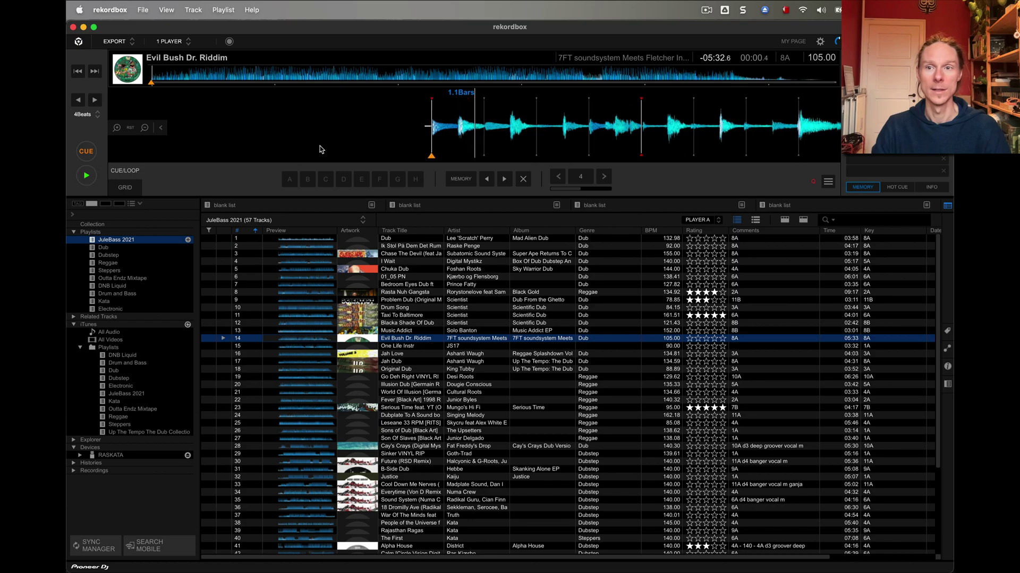